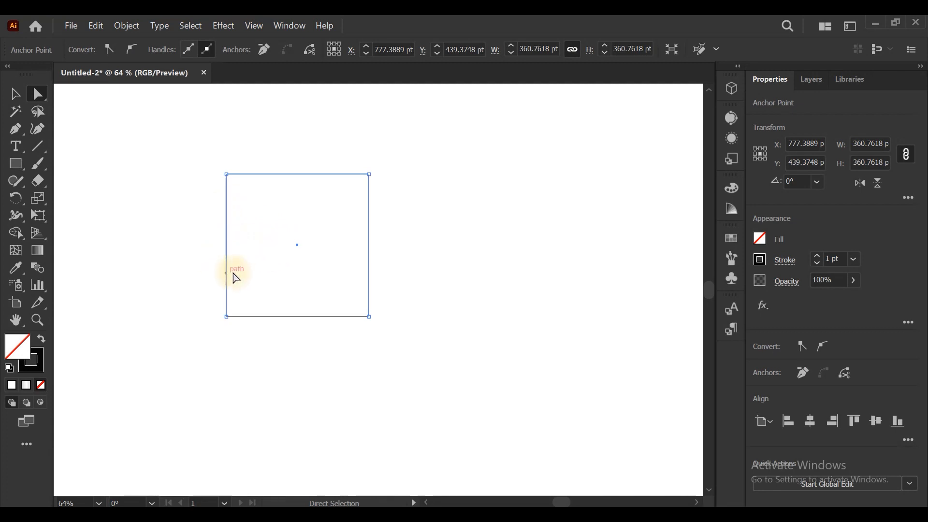
# - Copy the square's left edge, paste it in front, and move the copy a short distance to the left of the square
pyautogui.click(96, 25)
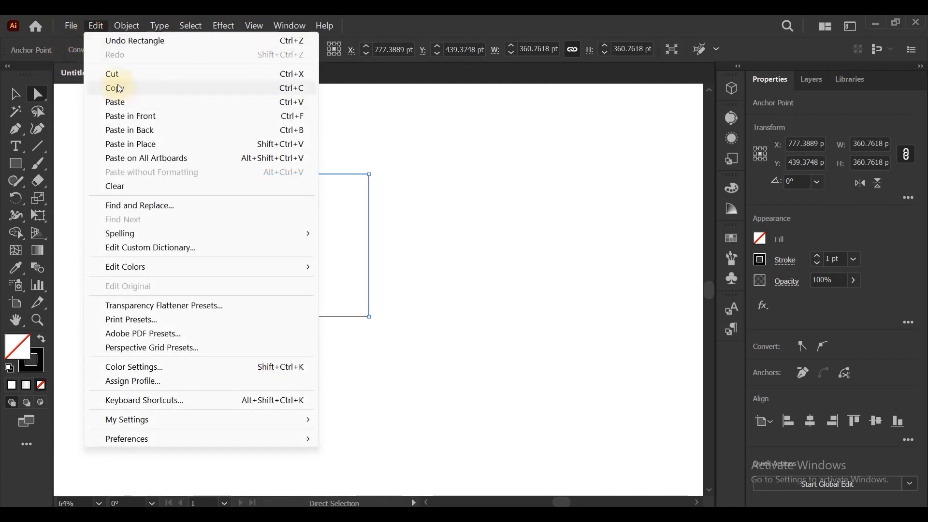
pyautogui.click(115, 88)
pyautogui.click(96, 25)
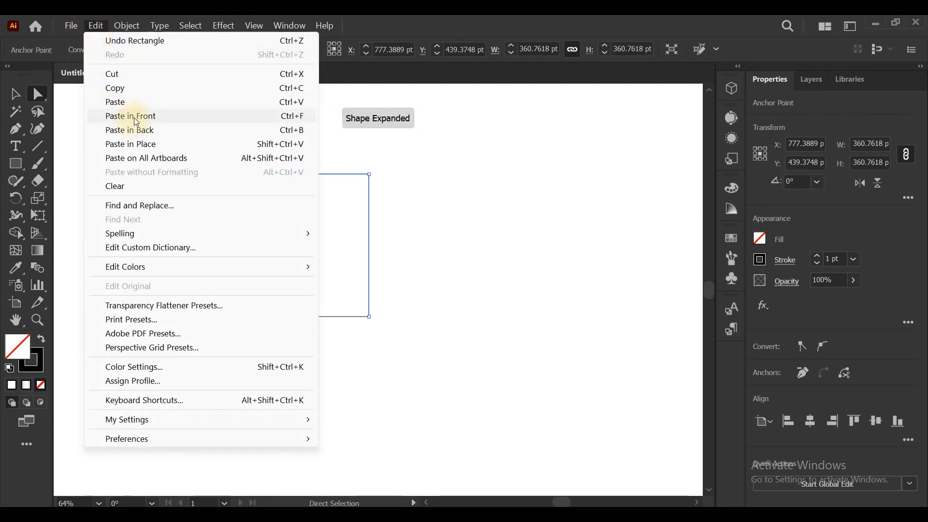
pyautogui.click(133, 116)
pyautogui.click(18, 91)
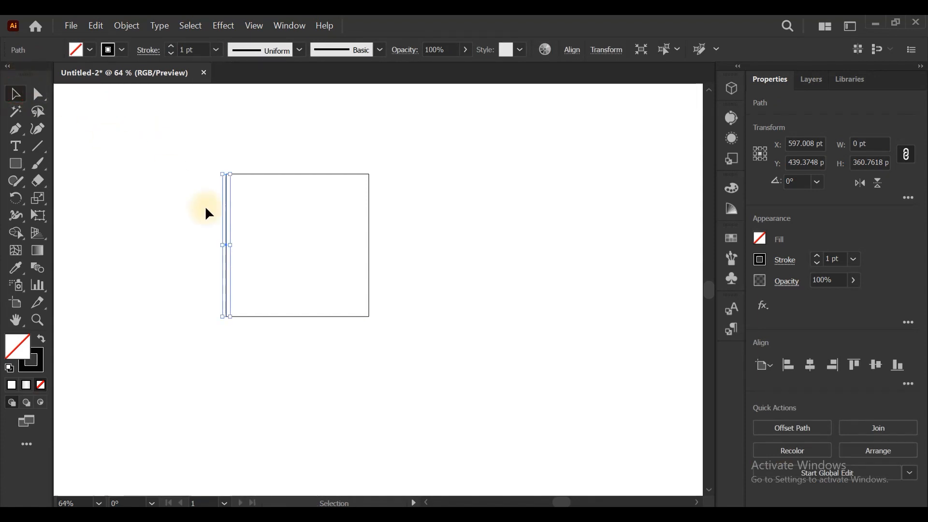
pyautogui.moveTo(225, 227); pyautogui.dragTo(184, 219)
pyautogui.click(100, 142)
# - Delete the square's original left edge so that its left side is open
pyautogui.click(41, 96)
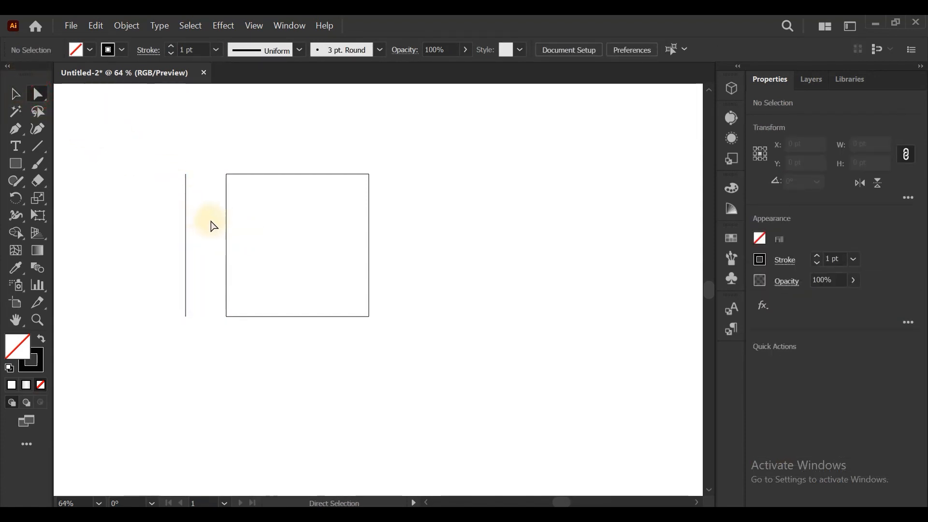
pyautogui.click(246, 255)
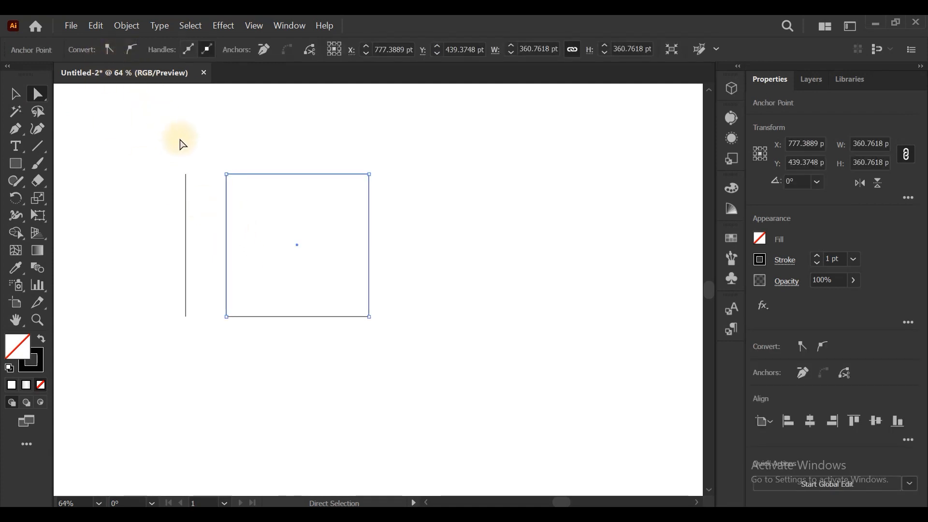
pyautogui.press('Delete')
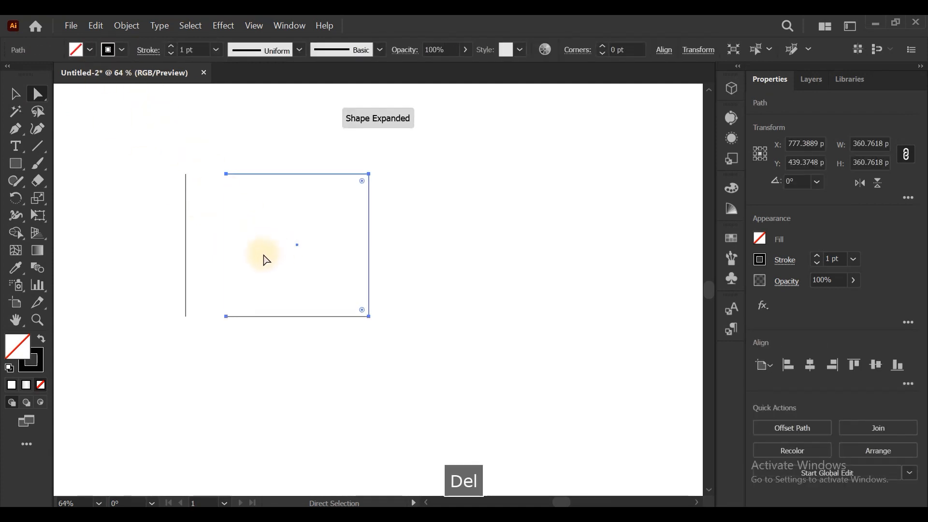
# - Round the open shape's two right corners to about 180 pt and shorten its open ends to a width of about 281 pt
pyautogui.moveTo(391, 164); pyautogui.dragTo(349, 202)
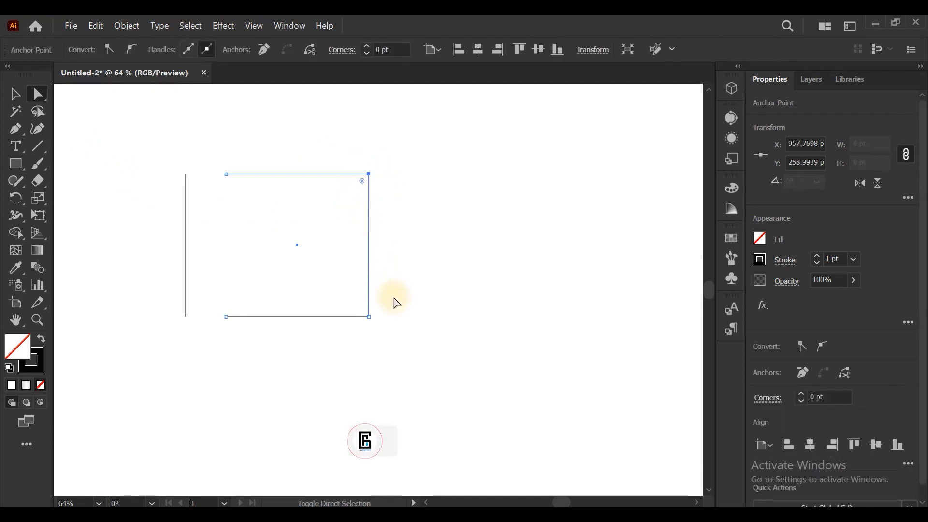
pyautogui.moveTo(363, 309); pyautogui.dragTo(201, 314)
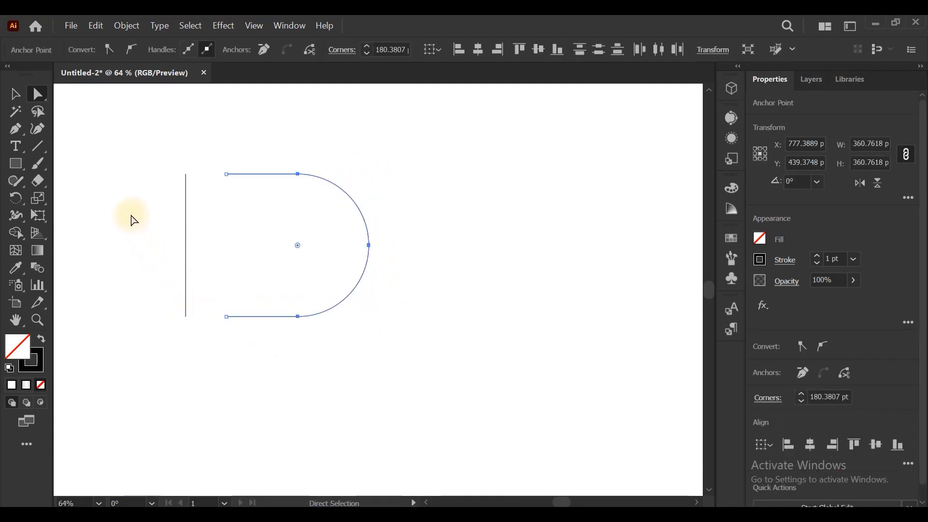
pyautogui.moveTo(213, 150); pyautogui.dragTo(250, 359)
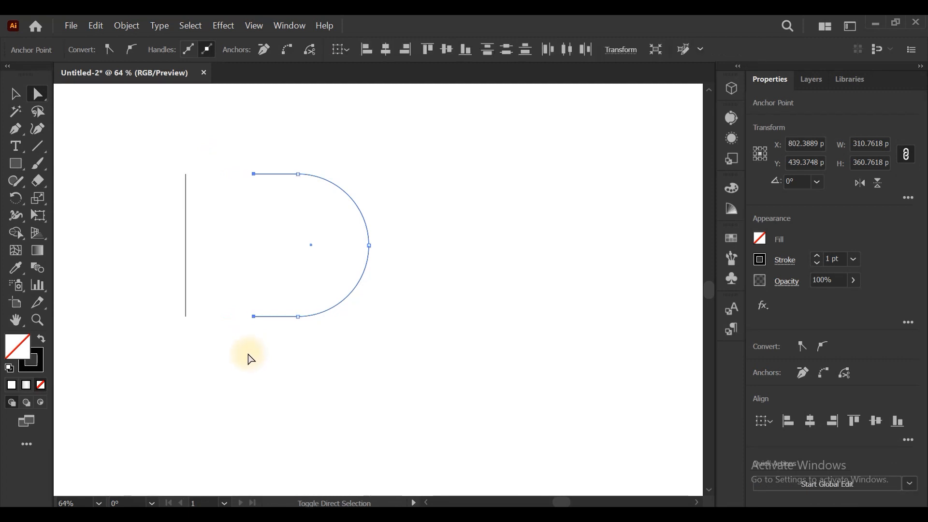
pyautogui.click(15, 93)
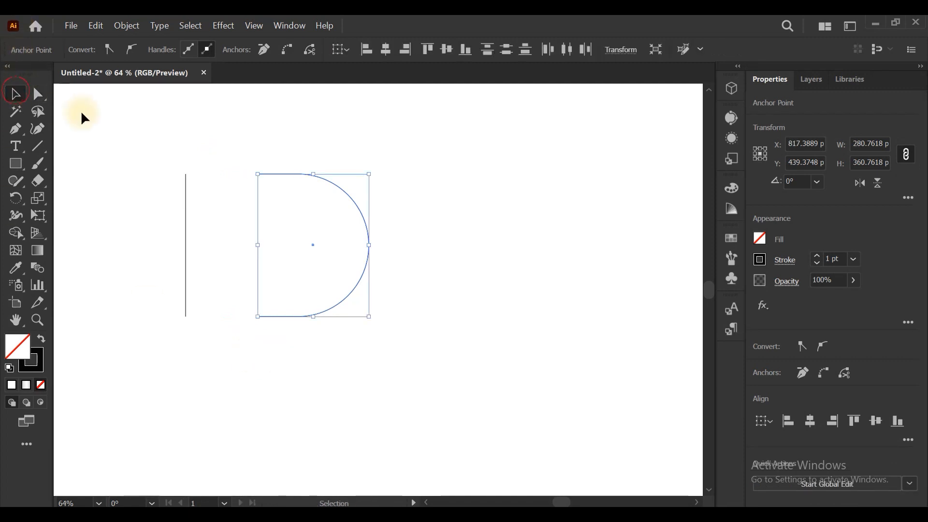
# - Move the D-shaped curve left, closer to the separate vertical line
pyautogui.moveTo(213, 124); pyautogui.dragTo(237, 143)
pyautogui.click(274, 173)
pyautogui.moveTo(367, 230); pyautogui.dragTo(341, 227)
pyautogui.click(382, 150)
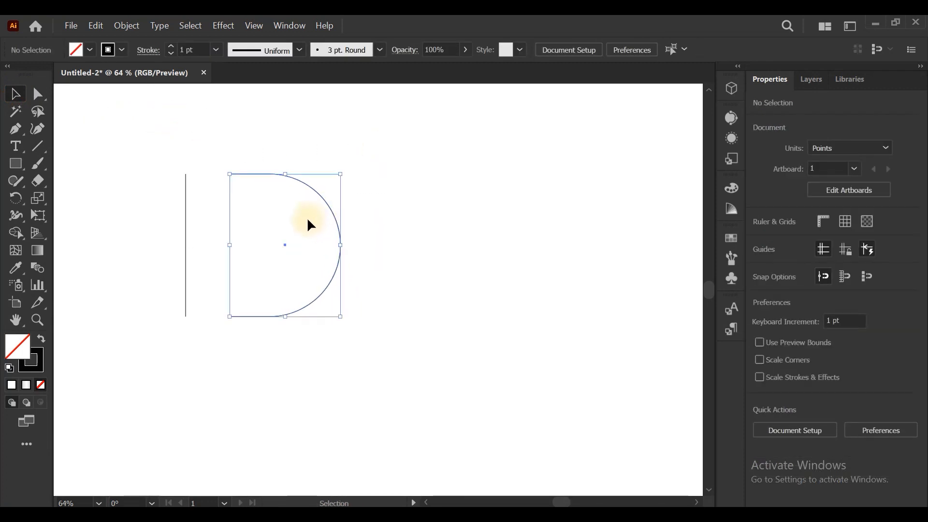
# - Copy the D-shaped curve, paste it in front, and flip the copy horizontally
pyautogui.click(322, 195)
pyautogui.click(102, 30)
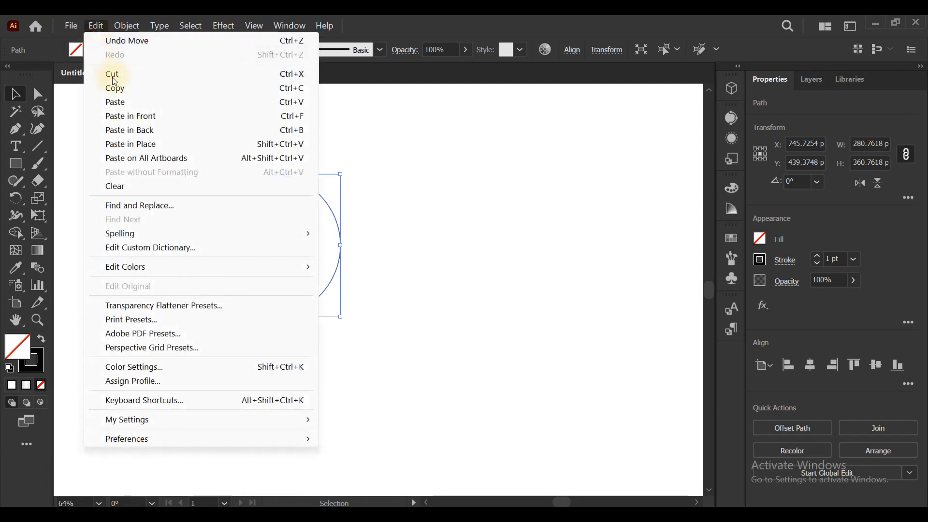
pyautogui.click(120, 88)
pyautogui.click(95, 28)
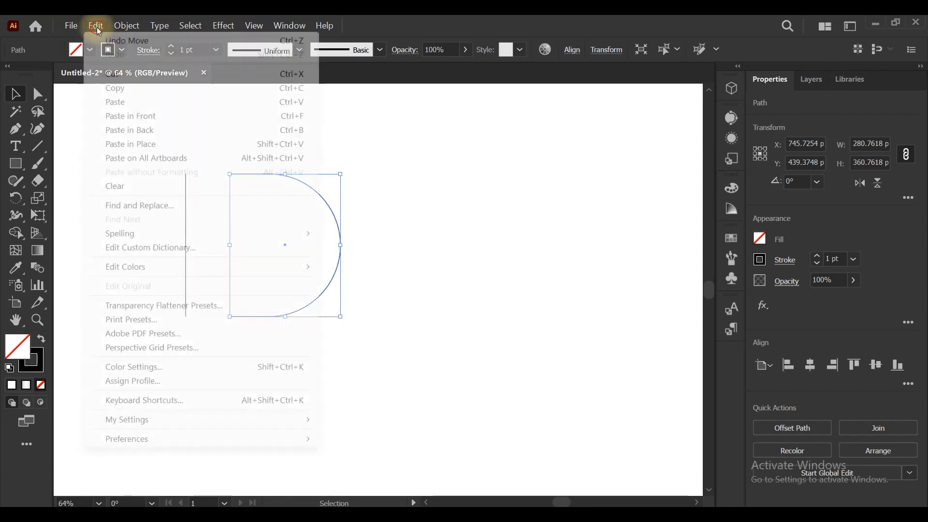
pyautogui.click(151, 117)
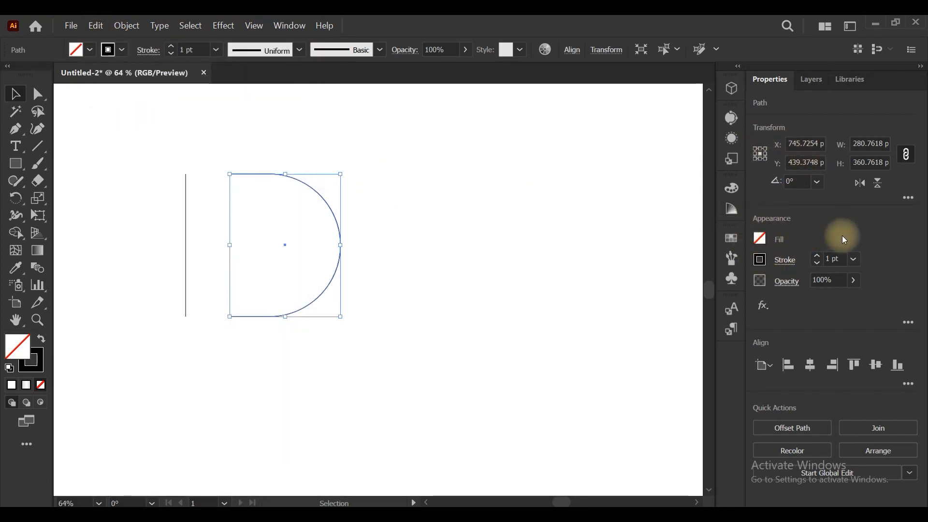
pyautogui.click(866, 190)
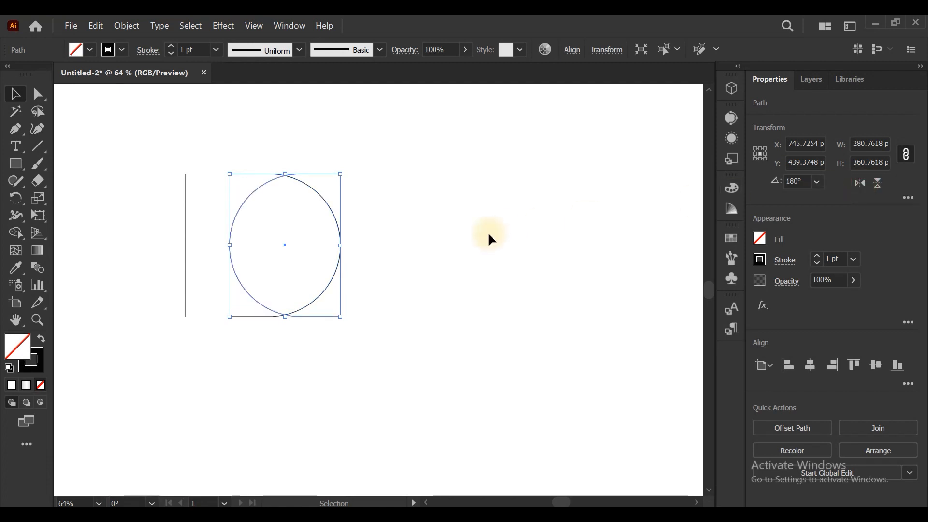
# - Move the flipped curve to the right so it interlocks with the original as a C crossing the D
pyautogui.click(454, 236)
pyautogui.moveTo(230, 229); pyautogui.dragTo(277, 227)
pyautogui.click(454, 239)
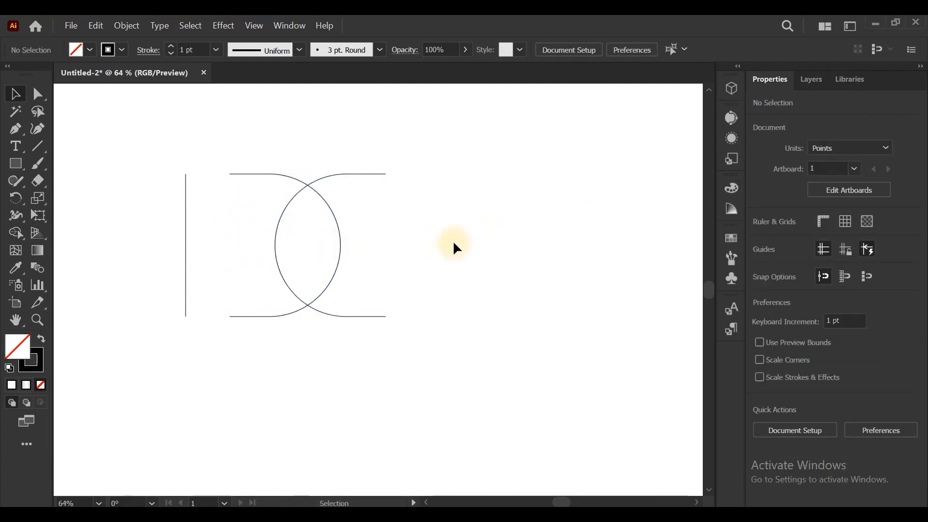
# - Set the stroke weight of the vertical line and both curves to 50 pt
pyautogui.moveTo(434, 139); pyautogui.dragTo(128, 338)
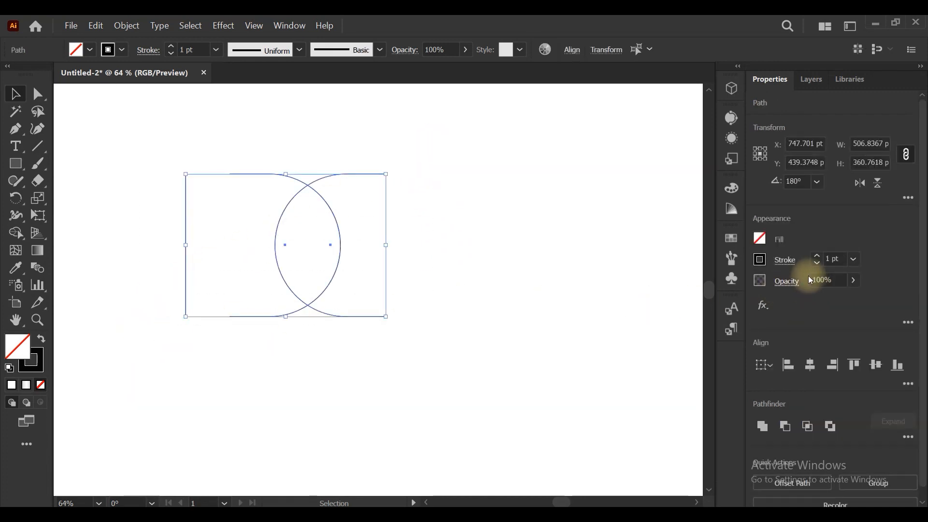
pyautogui.click(839, 259)
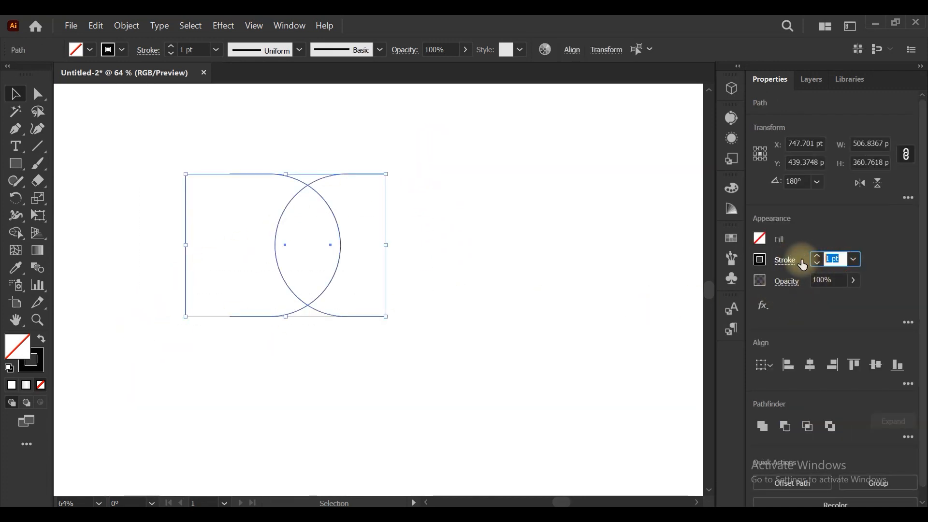
pyautogui.write('50')
pyautogui.press('Tab')
pyautogui.click(435, 285)
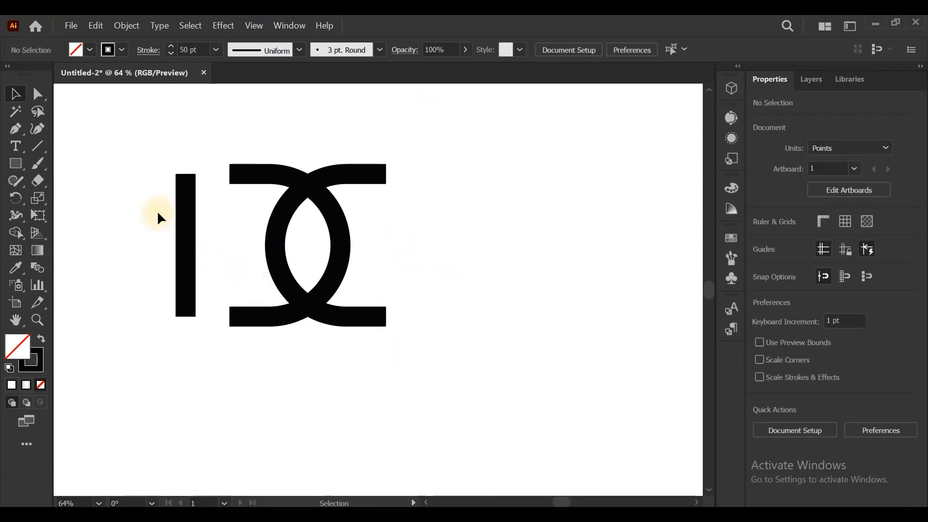
# - Extend the vertical bar down to the curves' lower edge and move it right, leaving a narrow gap beside the D
pyautogui.moveTo(198, 254); pyautogui.dragTo(198, 255)
pyautogui.moveTo(188, 319); pyautogui.dragTo(189, 329)
pyautogui.click(232, 348)
pyautogui.scroll(3, 190, 312)
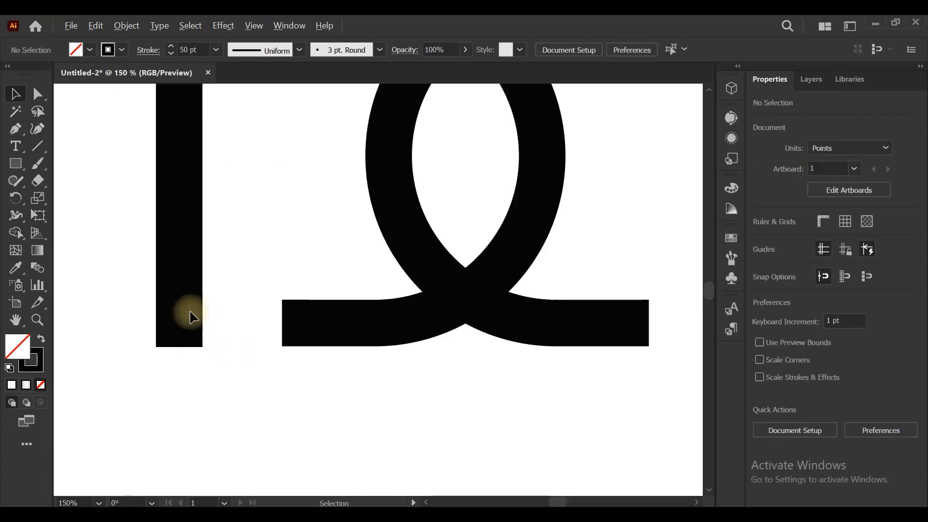
pyautogui.moveTo(184, 295); pyautogui.dragTo(248, 296)
pyautogui.scroll(-2, 279, 393)
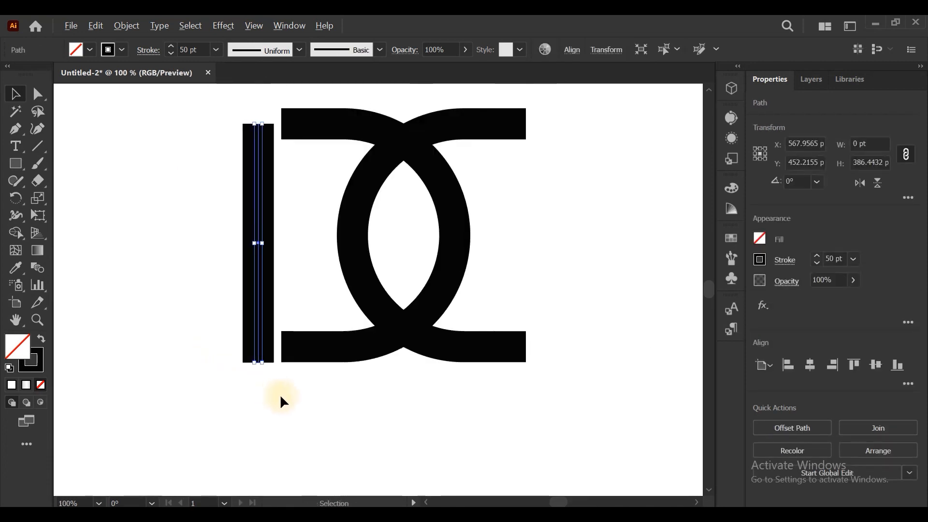
# - Extend the vertical bar up to the curves' upper edge, making it about 412 pt high
pyautogui.scroll(2, 275, 218)
pyautogui.moveTo(254, 205); pyautogui.dragTo(247, 181)
pyautogui.scroll(-3, 240, 272)
pyautogui.click(367, 318)
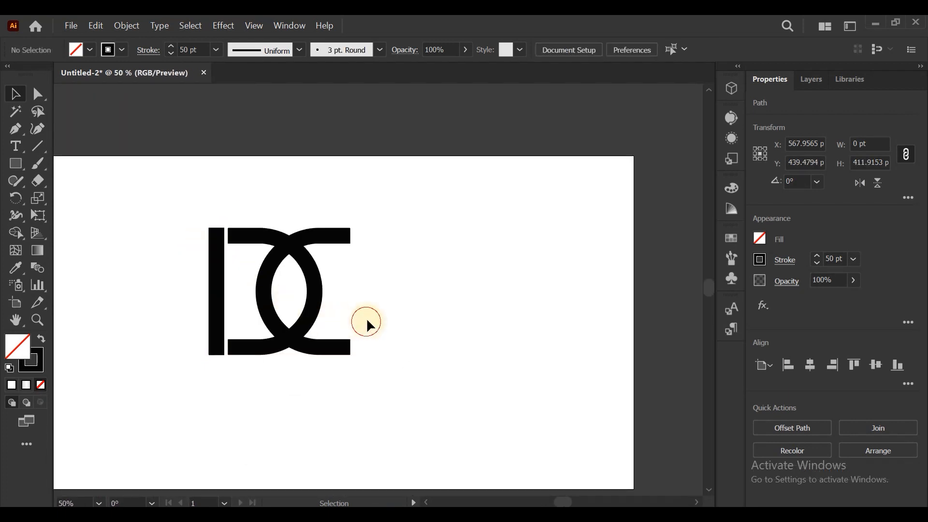
pyautogui.moveTo(392, 215); pyautogui.dragTo(184, 331)
pyautogui.click(297, 404)
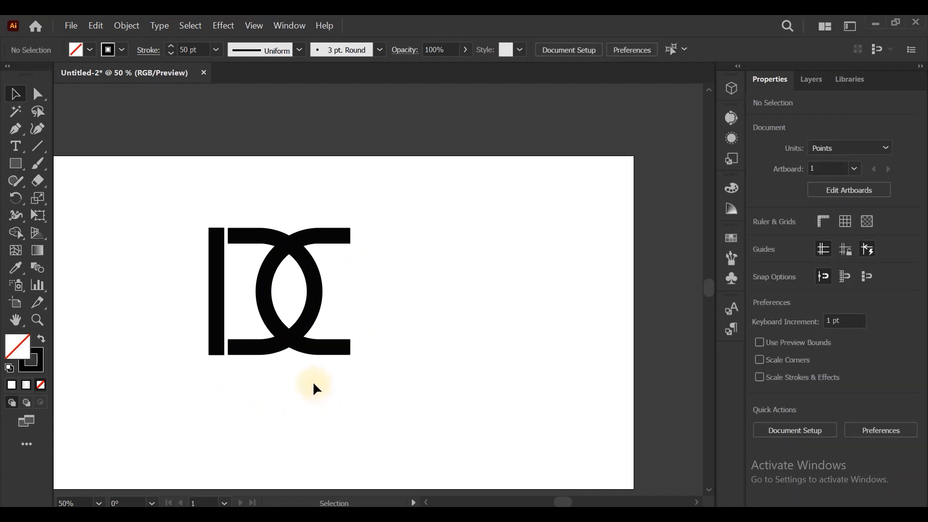
# - Draw a vertical line about 190 pt long inside the D with the Pen tool and set its stroke to 1 pt
pyautogui.scroll(1, 274, 293)
pyautogui.click(15, 129)
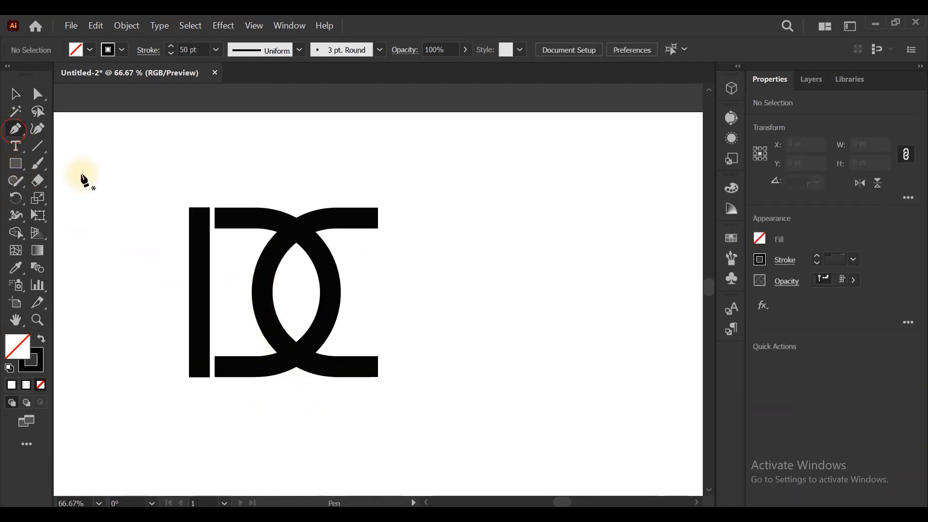
pyautogui.click(243, 327)
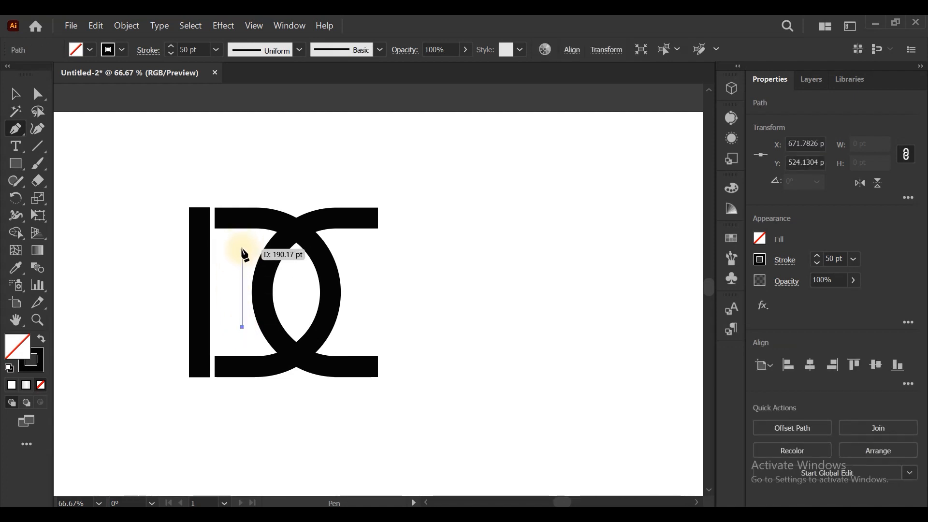
pyautogui.click(242, 249)
pyautogui.scroll(2, 243, 281)
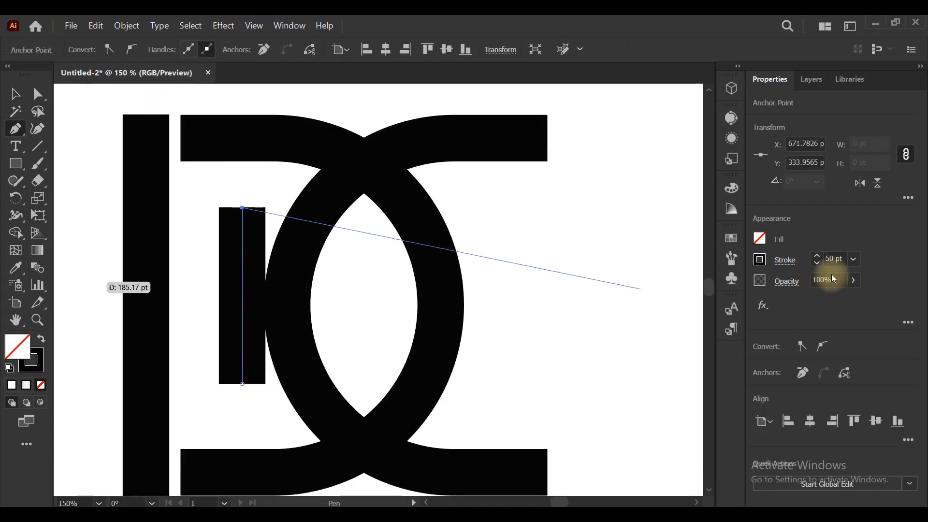
pyautogui.hotkey('ctrl', 'a')
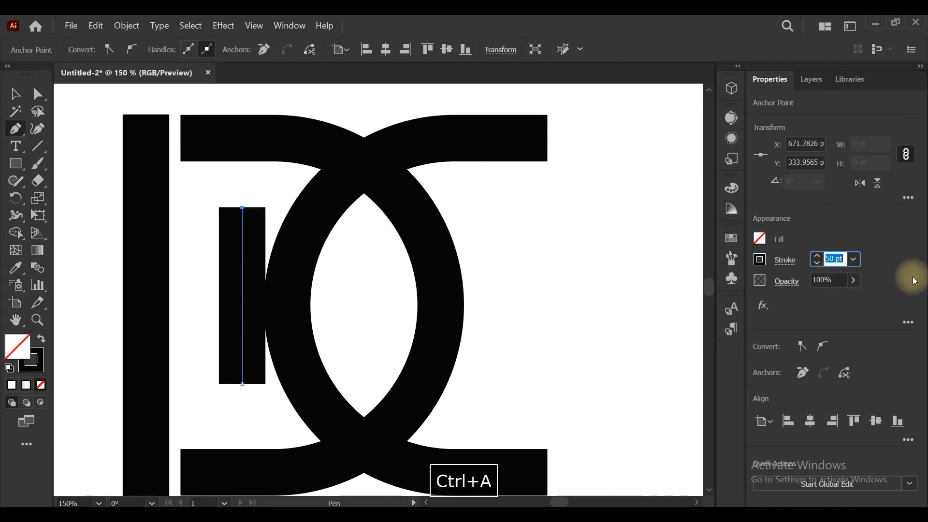
pyautogui.write('1')
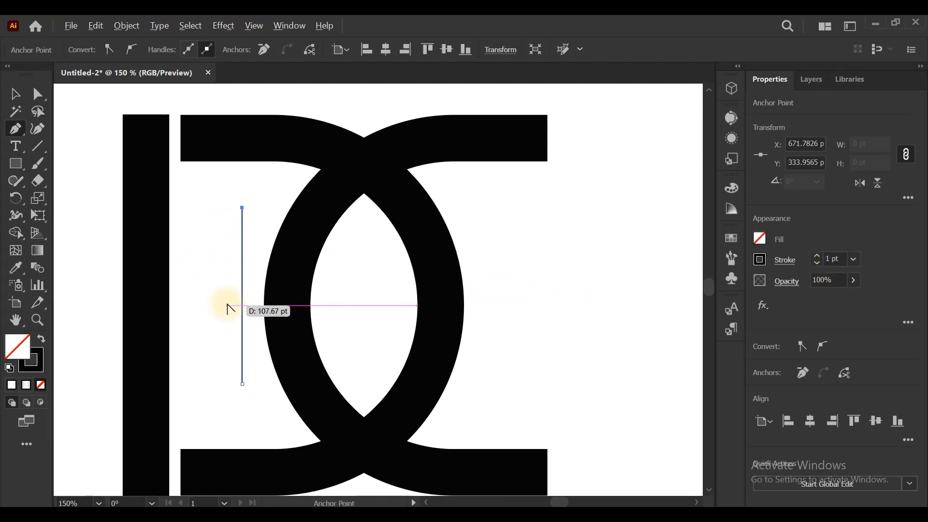
# - Bend the thin line leftward into an arc about 32 pt wide, adjusting both handles to even out the curve
pyautogui.press('alt')
pyautogui.moveTo(243, 291); pyautogui.dragTo(211, 295)
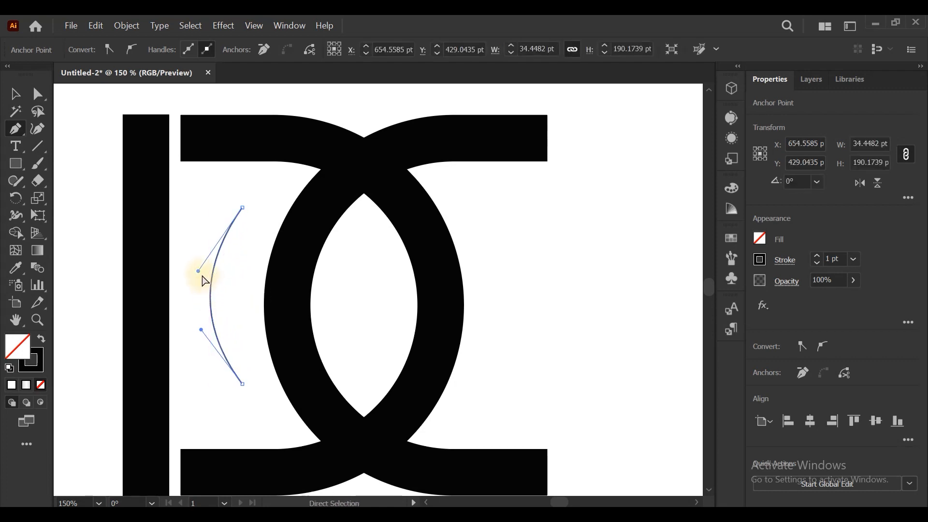
pyautogui.moveTo(203, 250); pyautogui.dragTo(203, 245)
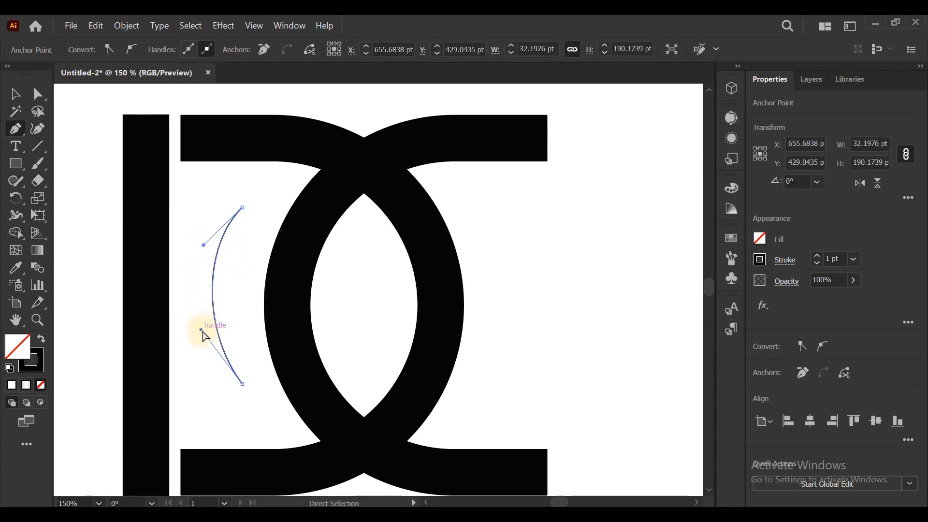
pyautogui.moveTo(201, 330); pyautogui.dragTo(202, 346)
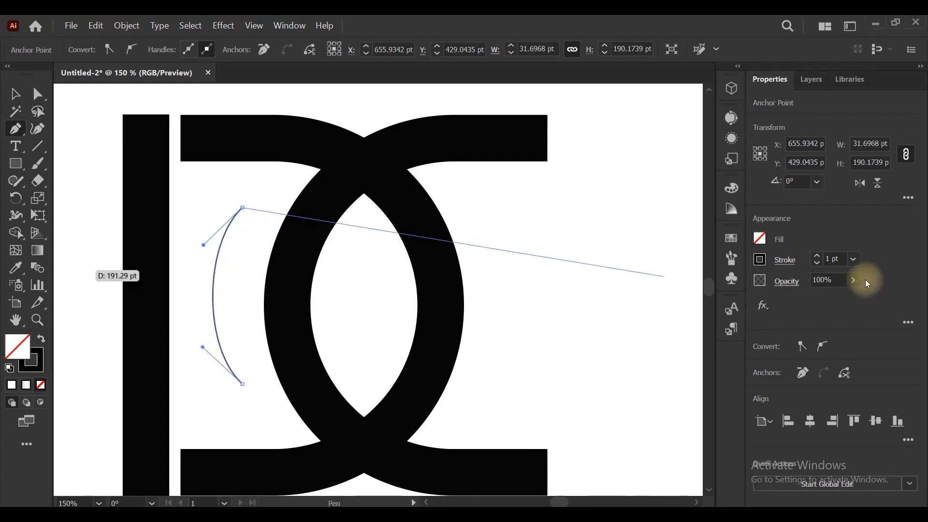
# - Set the arc's stroke weight to 4 pt and add the Arrow 7 arrowhead at its upper end
pyautogui.click(816, 256)
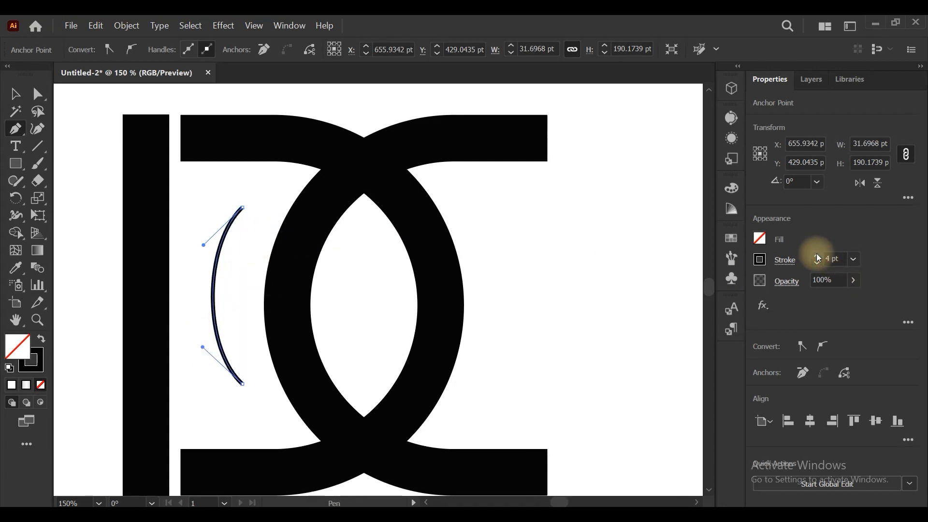
pyautogui.click(785, 261)
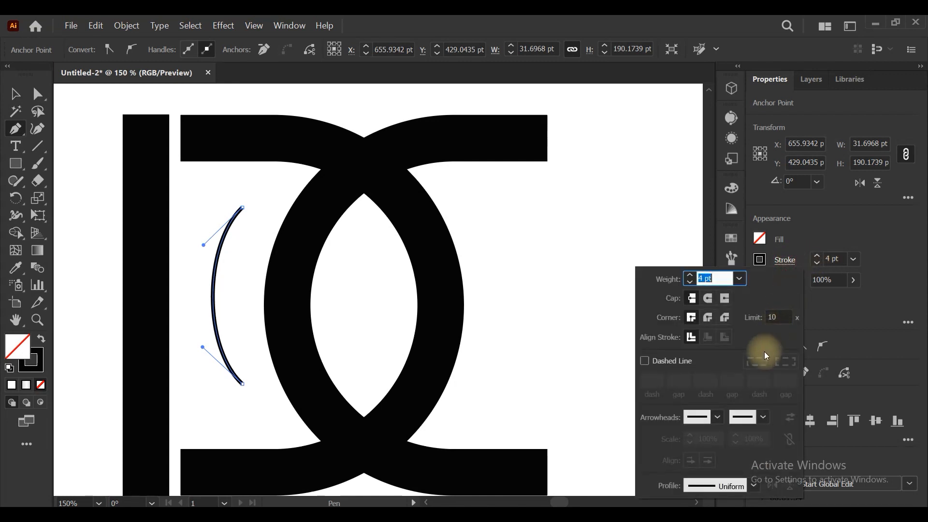
pyautogui.click(763, 416)
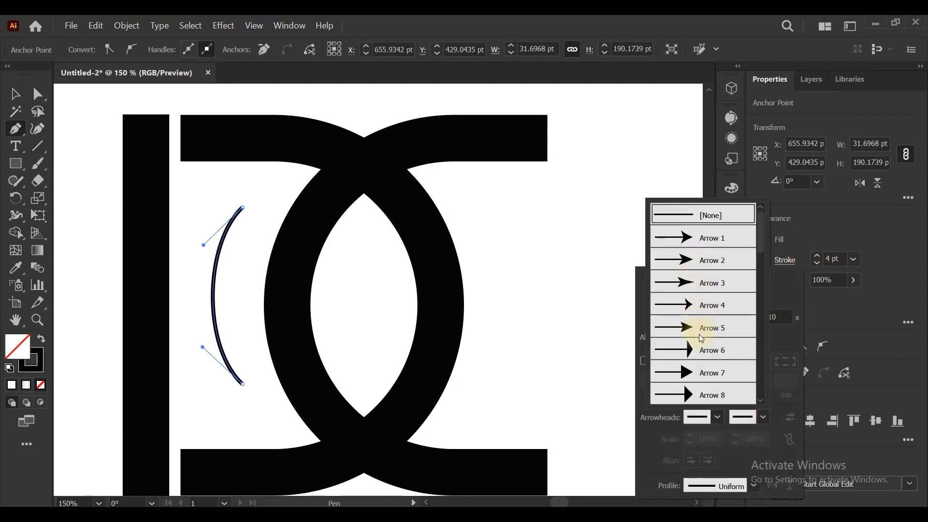
pyautogui.click(686, 373)
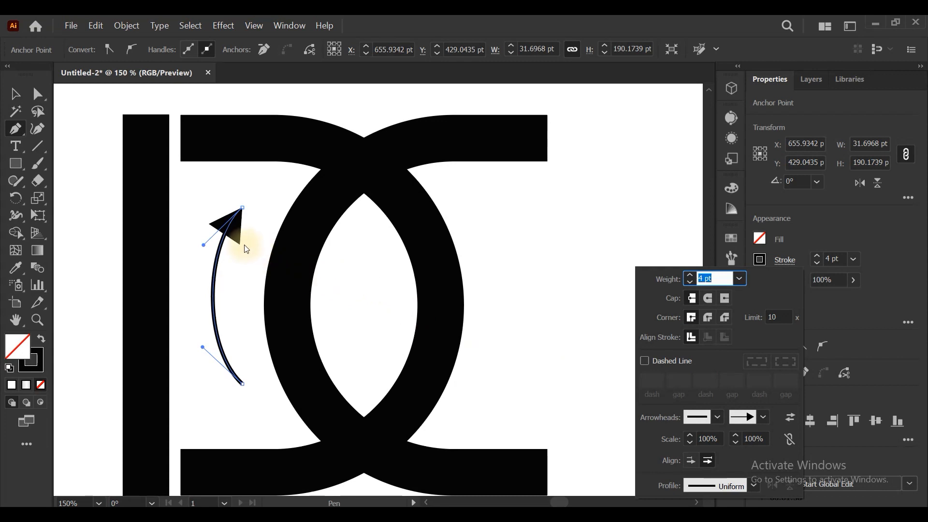
# - Set the arrow's stroke weight to 5 pt and widen its shaft near the arrowhead to about 18.7 pt with the Width tool
pyautogui.click(818, 259)
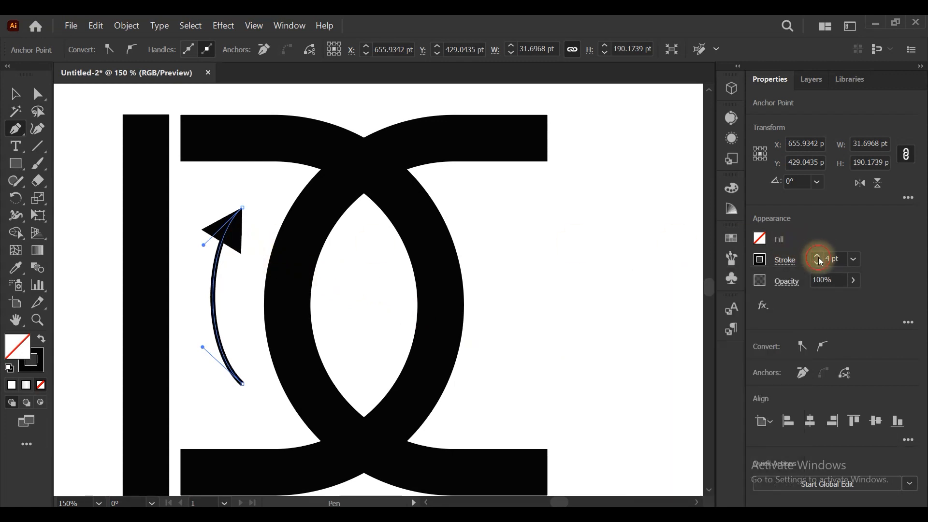
pyautogui.scroll(3, 207, 221)
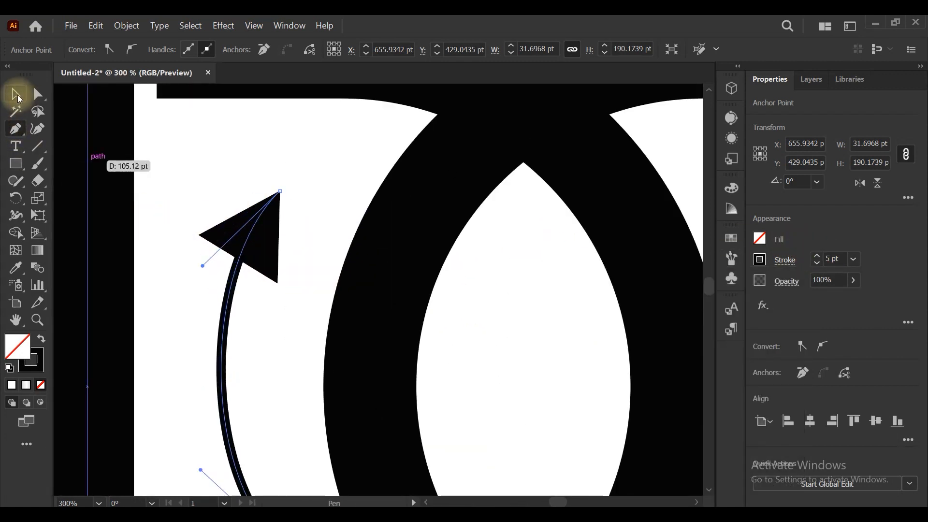
pyautogui.click(18, 97)
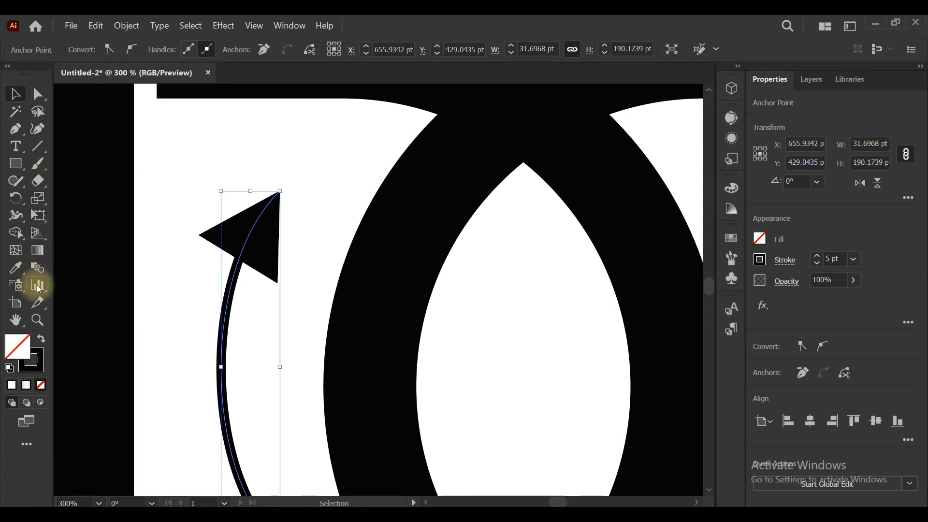
pyautogui.click(15, 234)
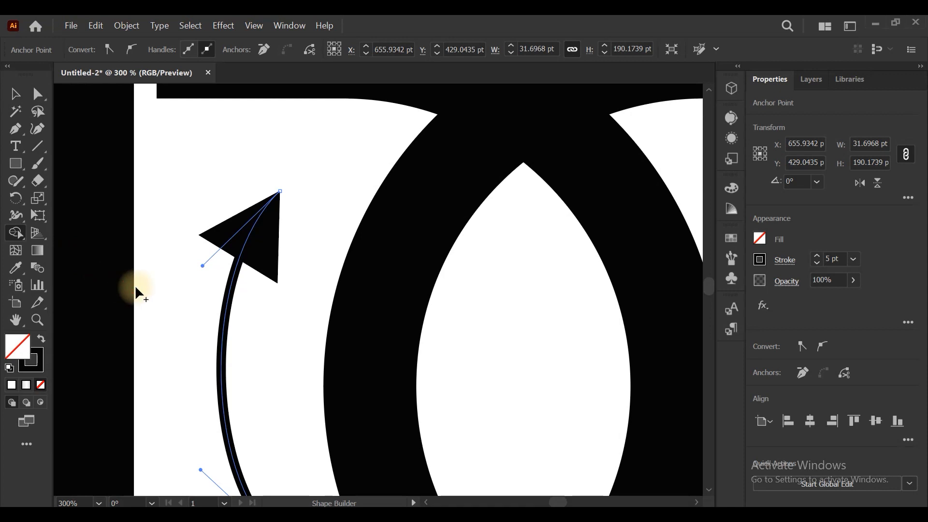
pyautogui.hotkey('shift', 'w')
pyautogui.rightClick(16, 216)
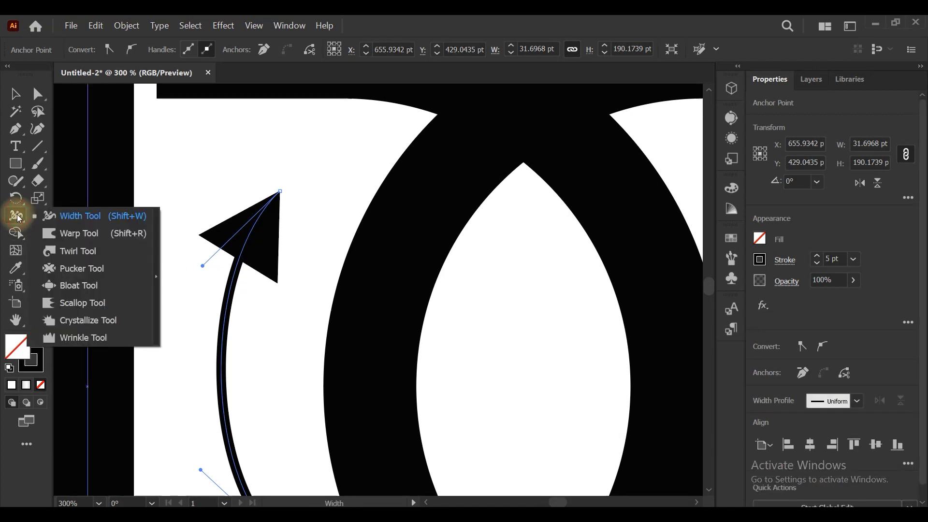
pyautogui.click(72, 216)
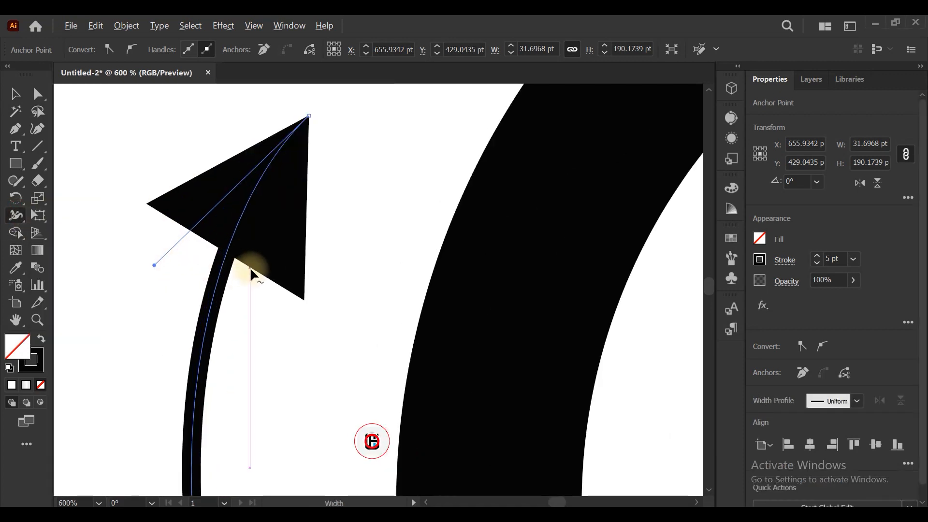
pyautogui.scroll(2, 251, 270)
pyautogui.moveTo(239, 232); pyautogui.dragTo(269, 239)
pyautogui.scroll(-3, 210, 231)
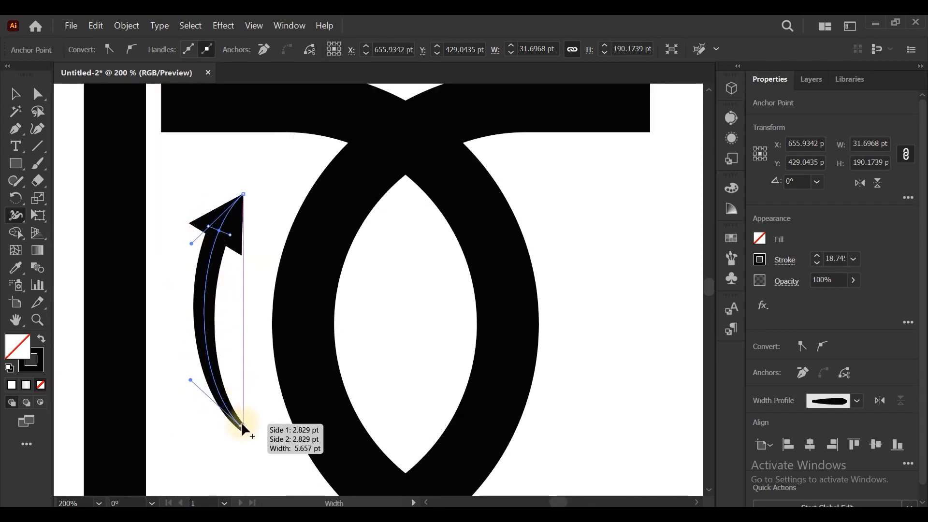
# - Taper the lower end of the curved arrow to a point with the Width tool
pyautogui.scroll(4, 243, 433)
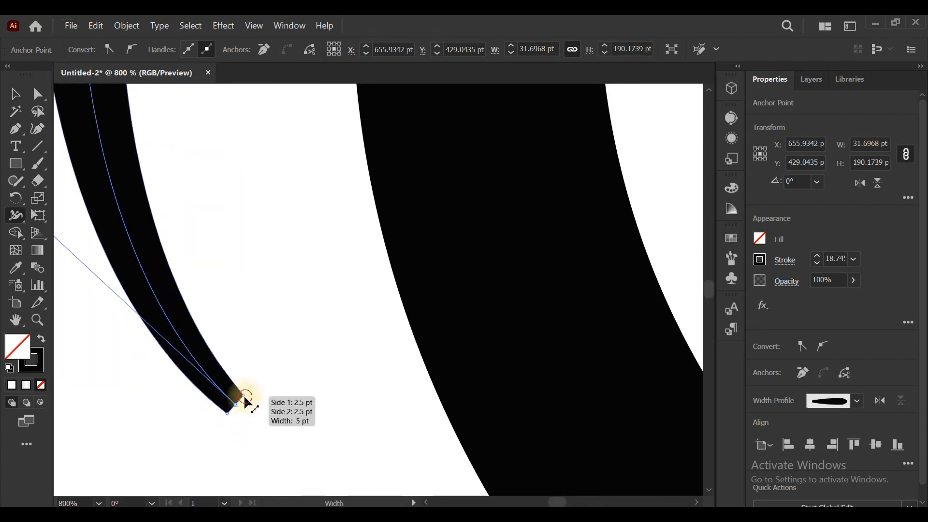
pyautogui.moveTo(244, 396); pyautogui.dragTo(225, 423)
pyautogui.scroll(-5, 225, 422)
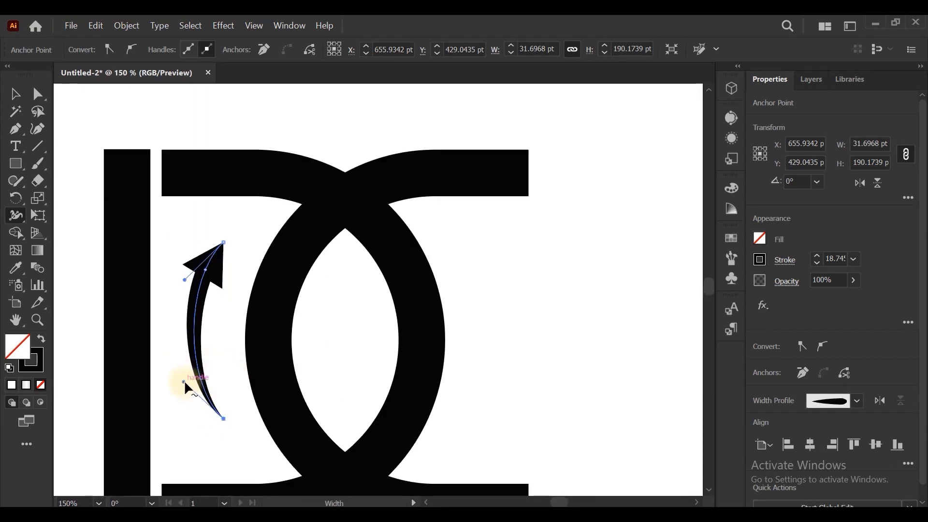
# - Bow the arrow's lower half farther leftward with its lower handle and shift the tip anchor slightly right
pyautogui.click(38, 94)
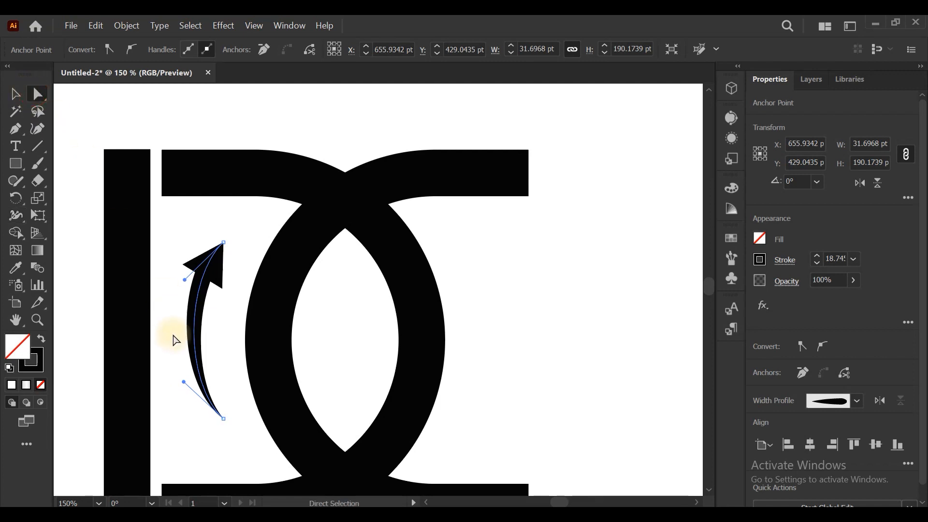
pyautogui.click(184, 382)
pyautogui.moveTo(184, 382); pyautogui.dragTo(169, 389)
pyautogui.click(224, 243)
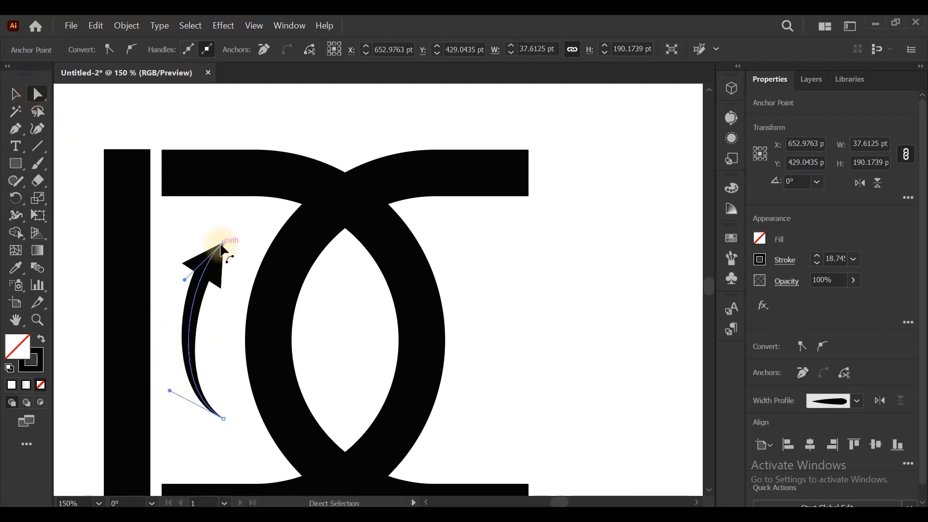
pyautogui.moveTo(224, 248); pyautogui.dragTo(232, 251)
pyautogui.click(195, 274)
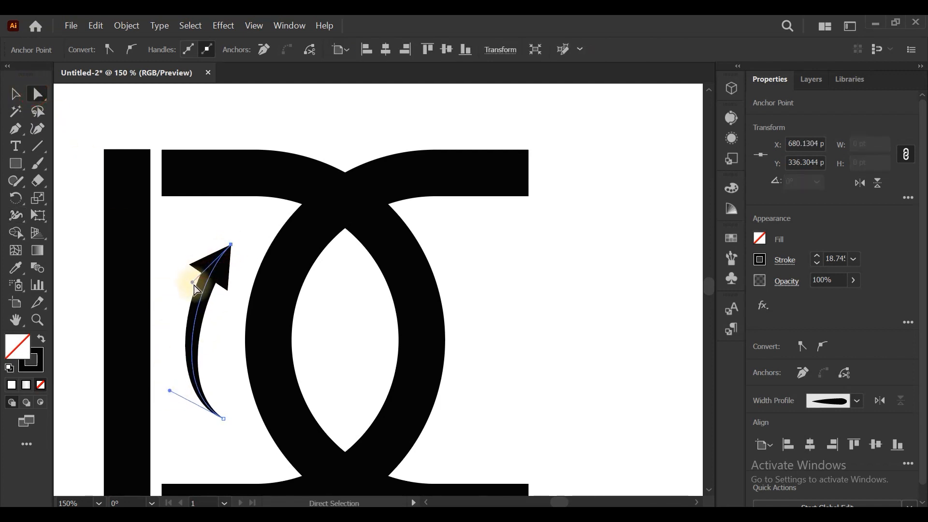
# - Shorten the arrow to about 148 pt tall by raising its lower anchor, and readjust the lower handle to smooth the curve
pyautogui.click(182, 384)
pyautogui.click(223, 419)
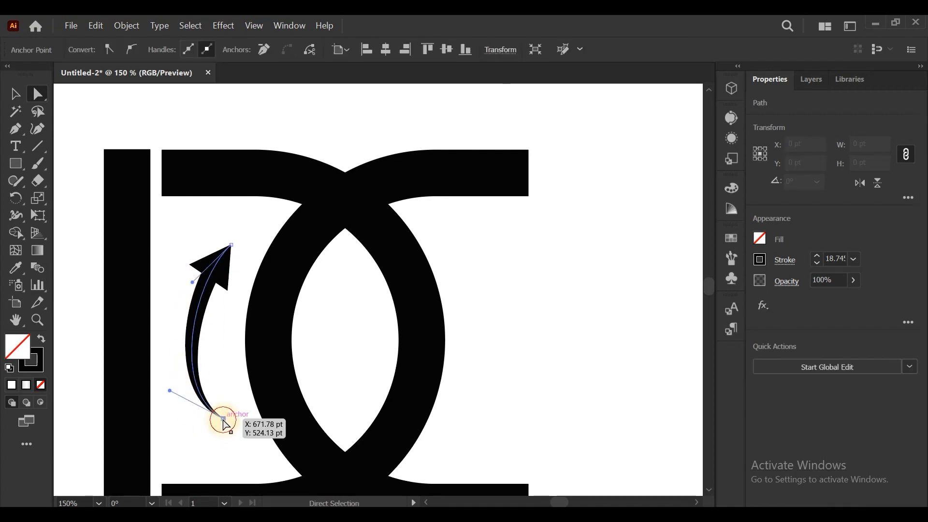
pyautogui.click(172, 392)
pyautogui.moveTo(173, 393); pyautogui.dragTo(167, 366)
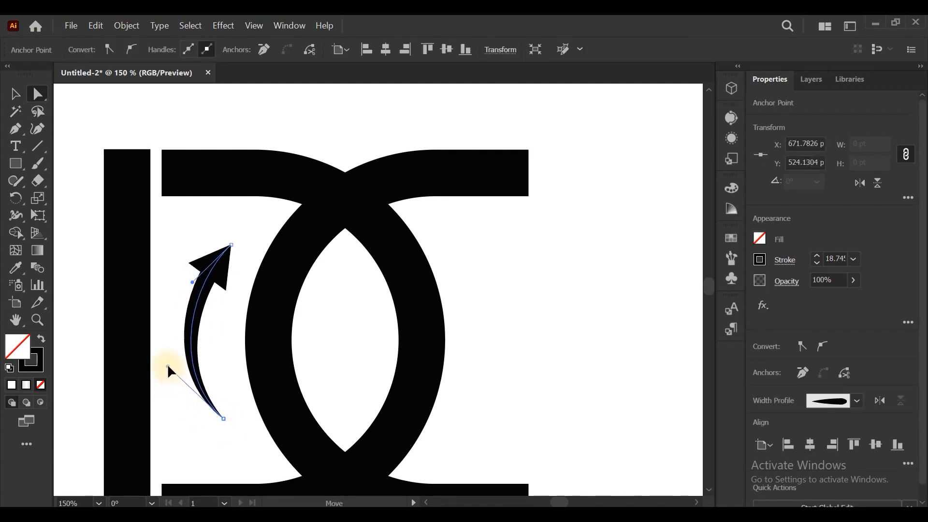
pyautogui.click(216, 408)
pyautogui.moveTo(223, 419); pyautogui.dragTo(220, 382)
pyautogui.moveTo(165, 329); pyautogui.dragTo(182, 333)
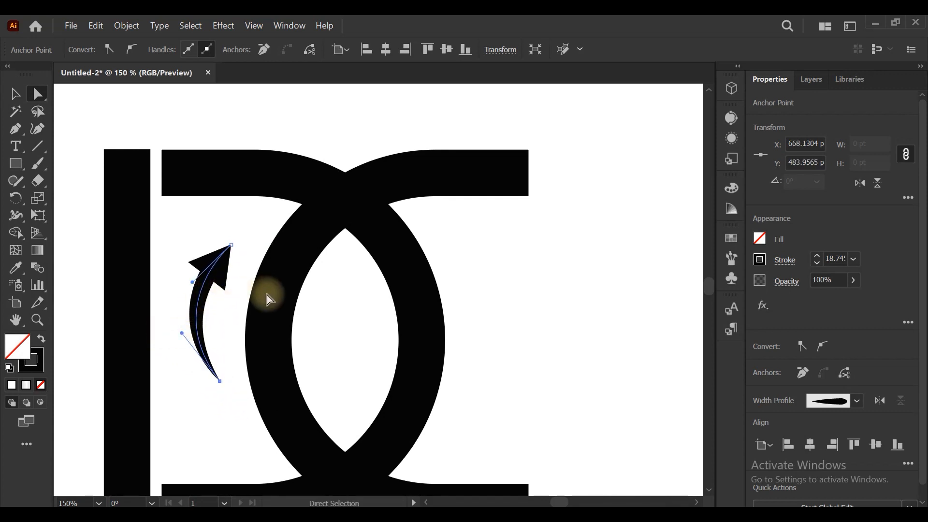
# - Lower the arrow slightly inside the D, place a copy at the C's open side, and flip the copy horizontally and vertically
pyautogui.click(17, 95)
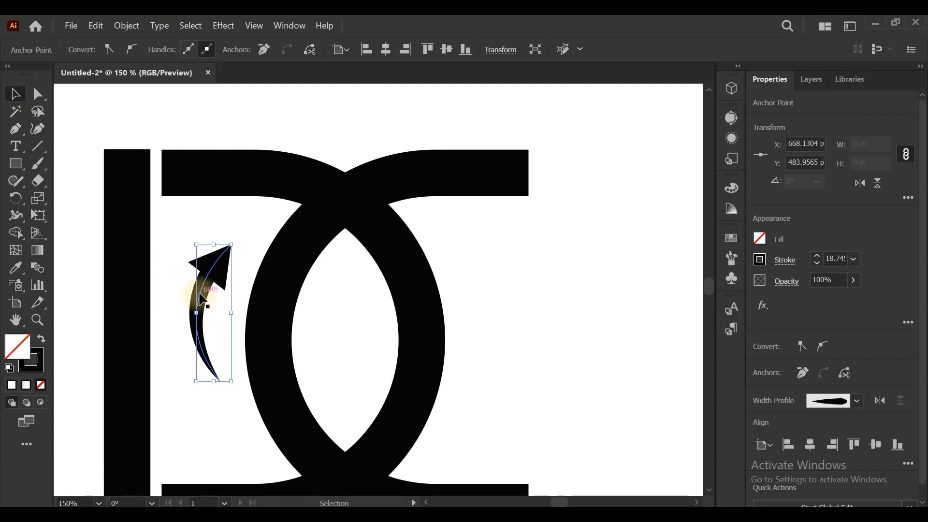
pyautogui.moveTo(203, 300); pyautogui.dragTo(531, 316)
pyautogui.click(877, 186)
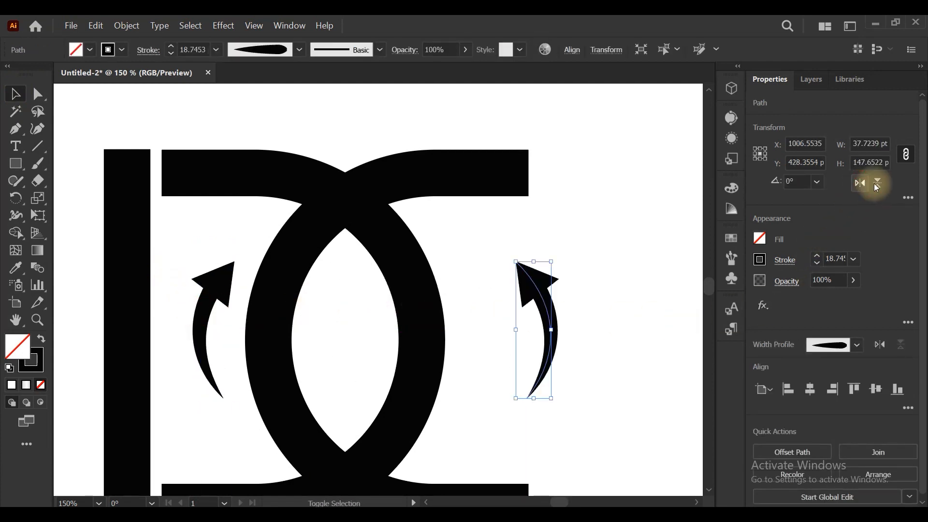
pyautogui.click(877, 186)
pyautogui.click(586, 358)
# - Shift the flipped arrow left into the C's opening, placing it at about X 960 pt
pyautogui.scroll(-2, 336, 283)
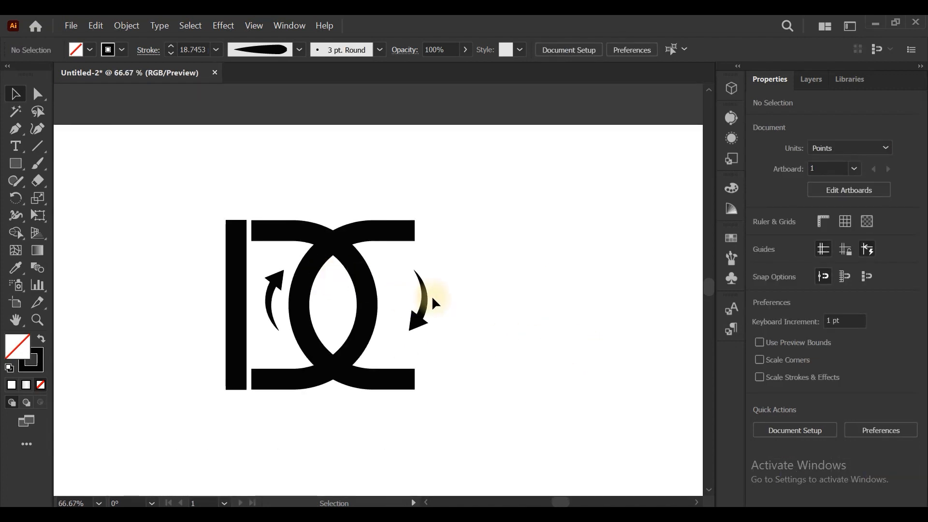
pyautogui.moveTo(427, 301); pyautogui.dragTo(407, 297)
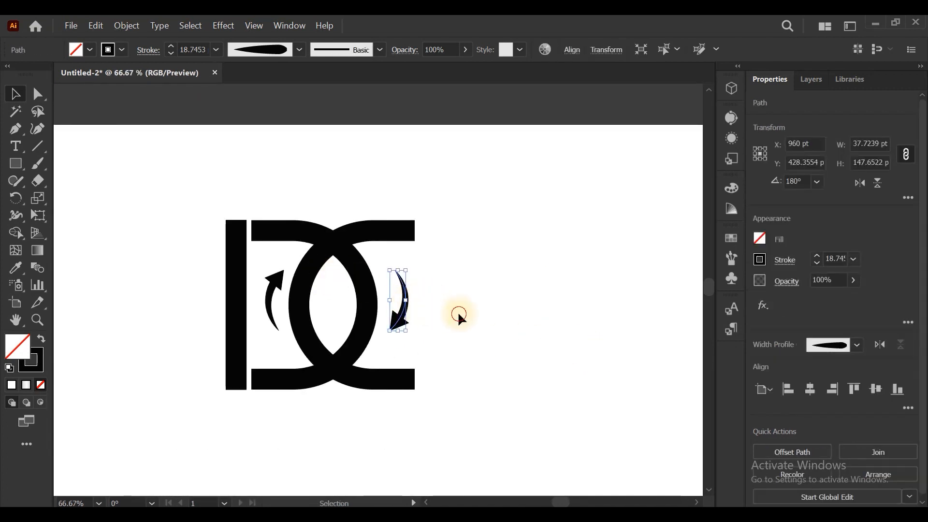
pyautogui.click(457, 311)
# - Change the stroke color of the D's curve and the arrow inside the C to white
pyautogui.click(309, 231)
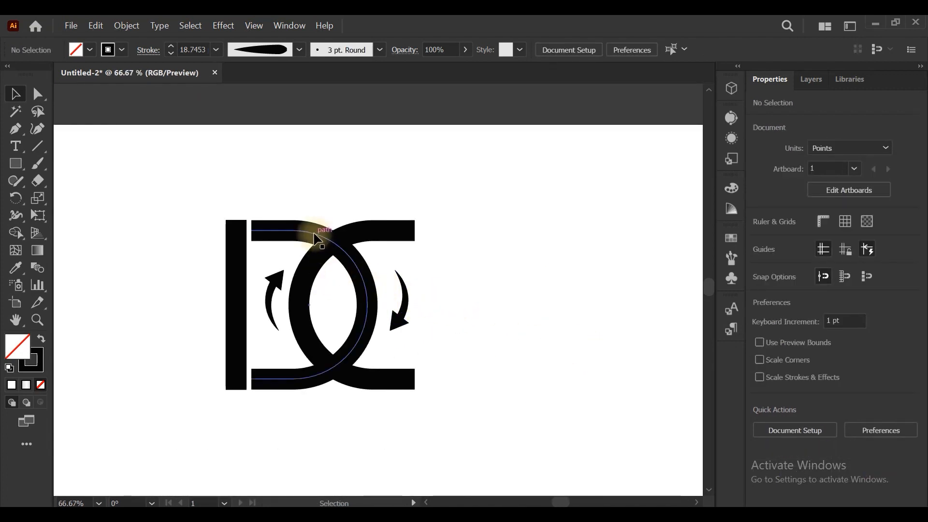
pyautogui.keyDown('shift'); pyautogui.click(409, 312); pyautogui.keyUp('shift')
pyautogui.click(760, 259)
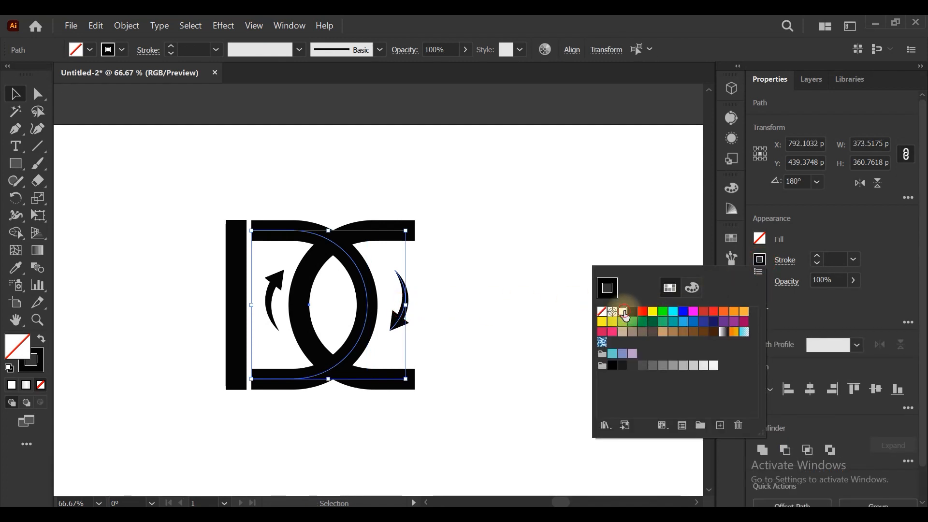
pyautogui.click(624, 313)
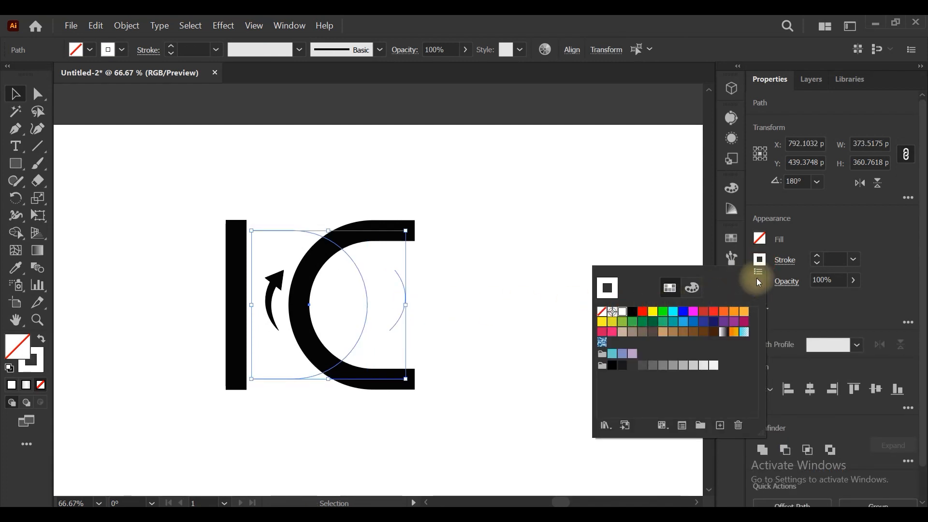
pyautogui.click(546, 280)
# - Draw a rectangle about 1978 by 1108 pt covering the artboard, and swap its fill and stroke for a white fill without stroke
pyautogui.click(15, 163)
pyautogui.scroll(-1, 239, 198)
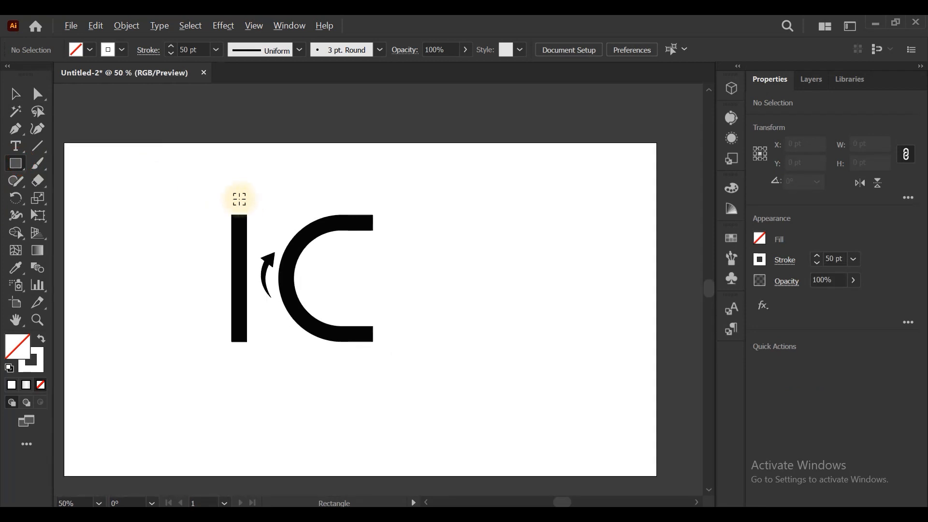
pyautogui.moveTo(63, 143); pyautogui.dragTo(671, 482)
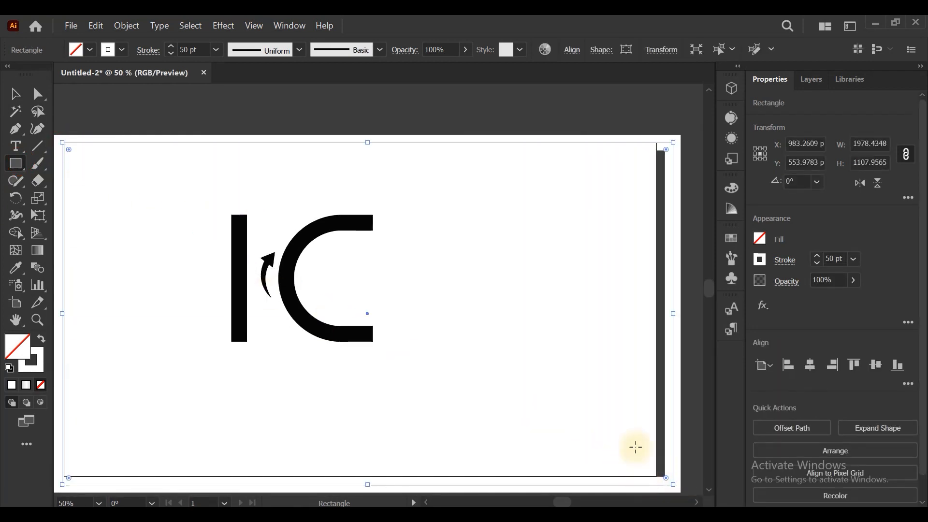
pyautogui.click(42, 340)
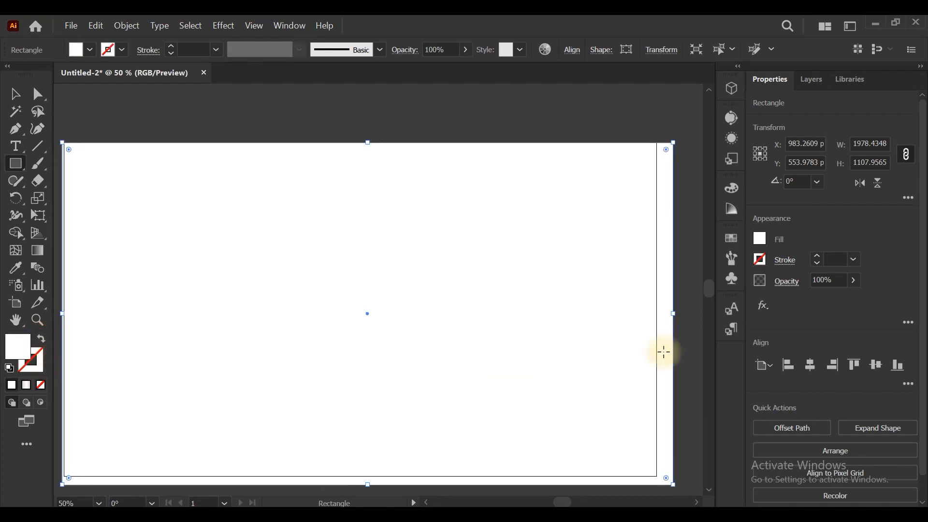
# - Fill the background rectangle with a mid-gray swatch, and change it to a darker gray
pyautogui.click(760, 239)
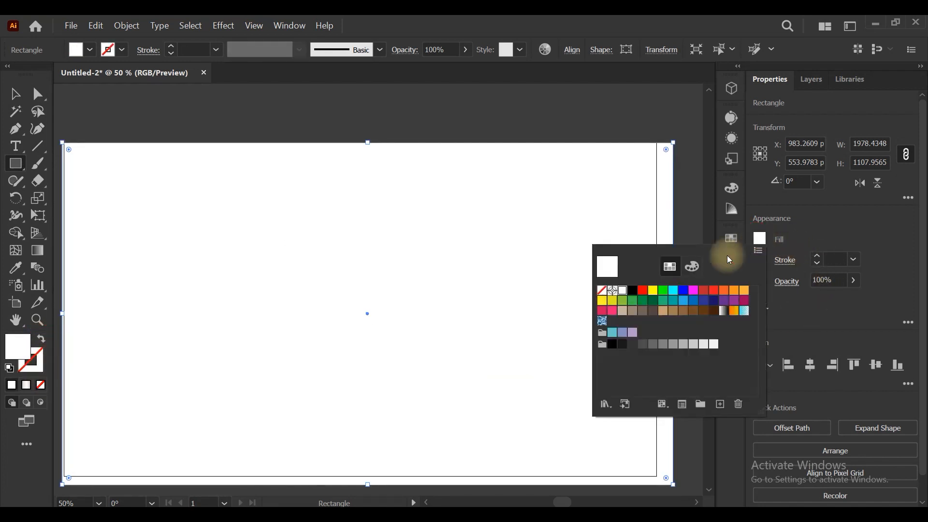
pyautogui.click(662, 346)
pyautogui.click(15, 92)
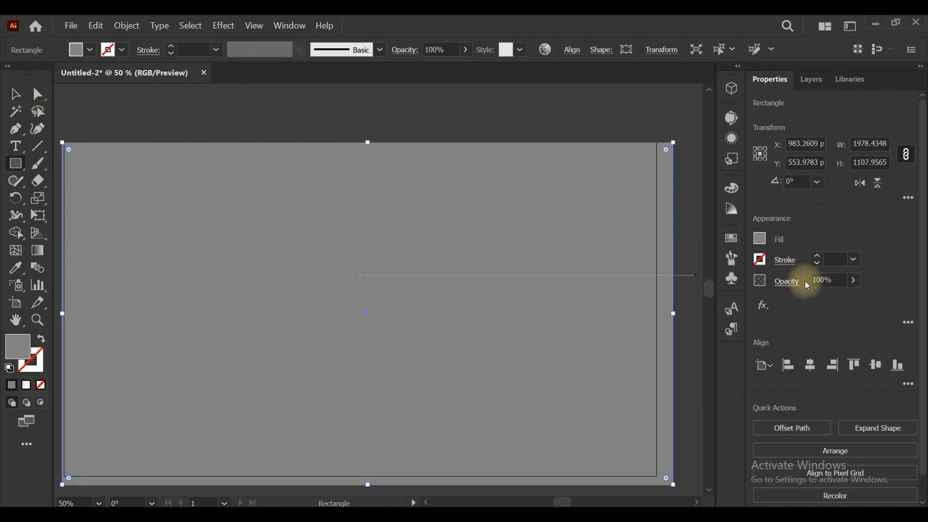
pyautogui.click(759, 239)
pyautogui.click(653, 344)
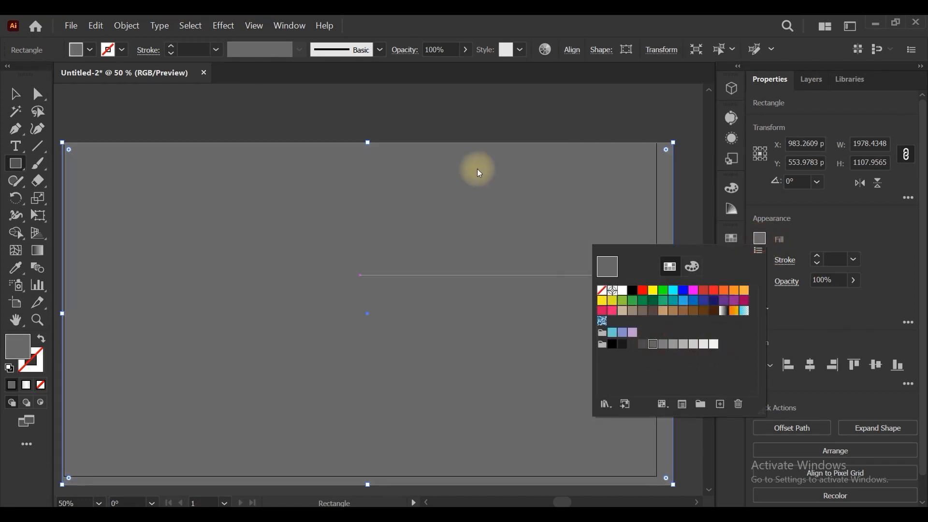
pyautogui.click(117, 113)
# - Send the background rectangle to the back, behind the DC logo
pyautogui.click(15, 93)
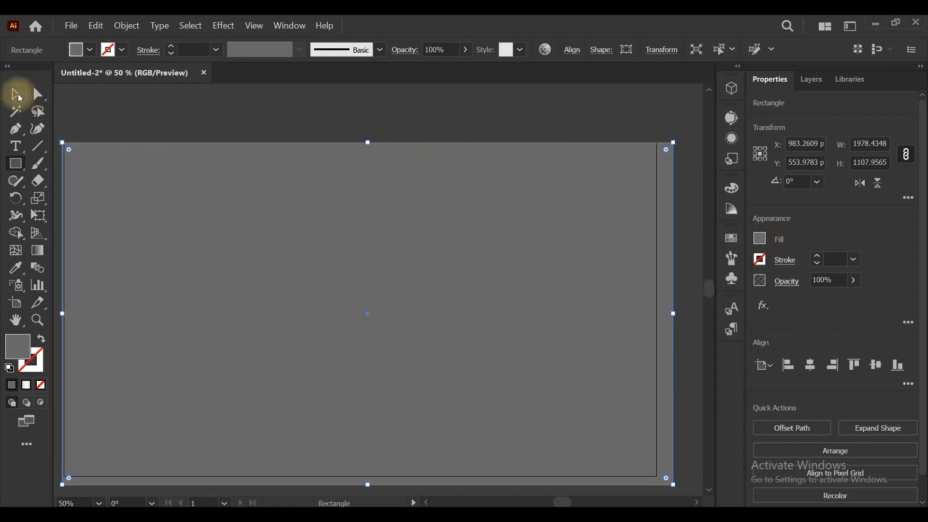
pyautogui.rightClick(343, 237)
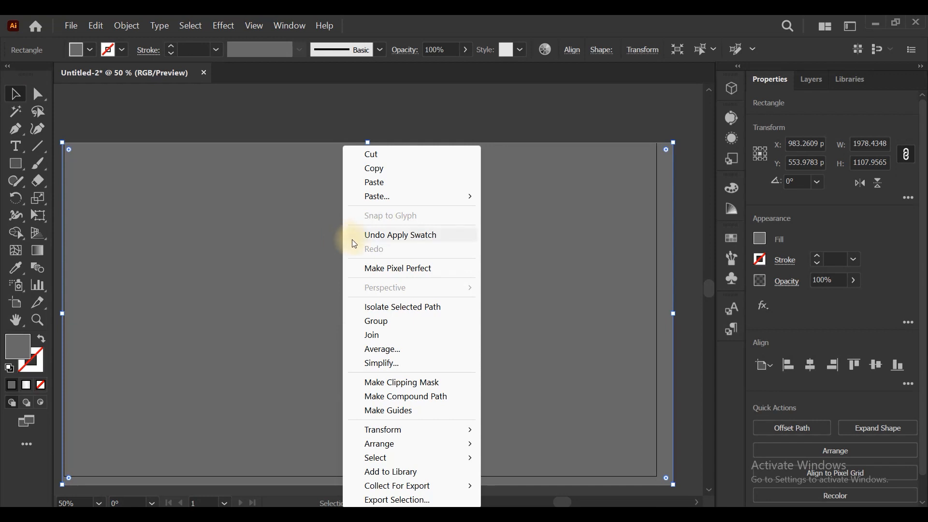
pyautogui.moveTo(415, 448)
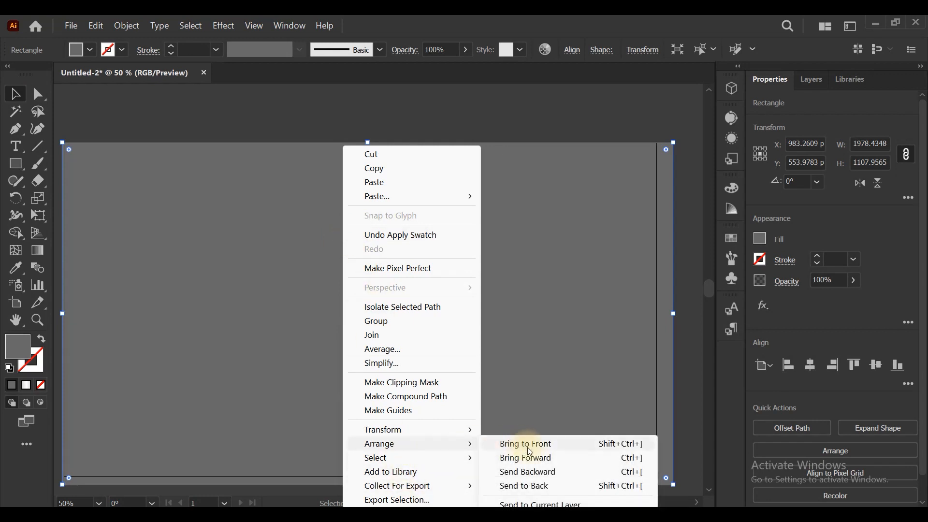
pyautogui.click(537, 486)
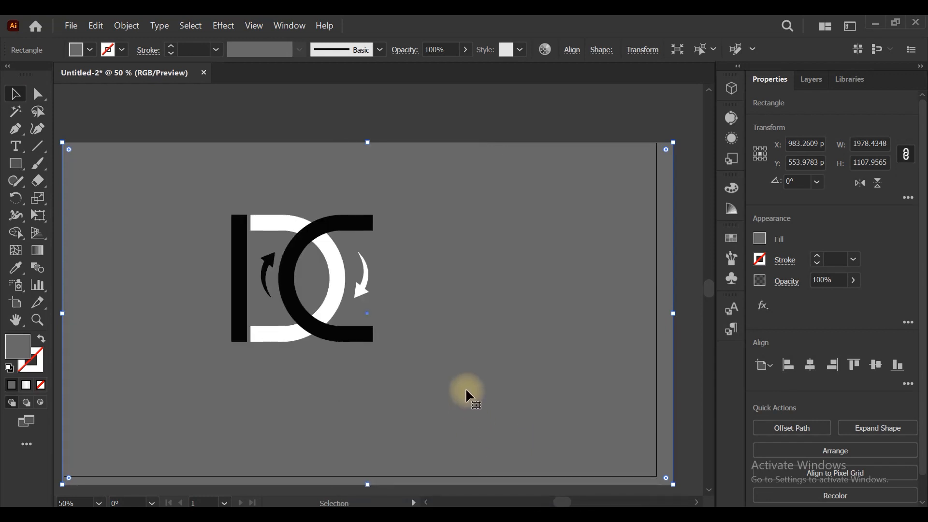
pyautogui.click(578, 104)
# - Change the background rectangle's fill to the dark magenta swatch
pyautogui.click(541, 267)
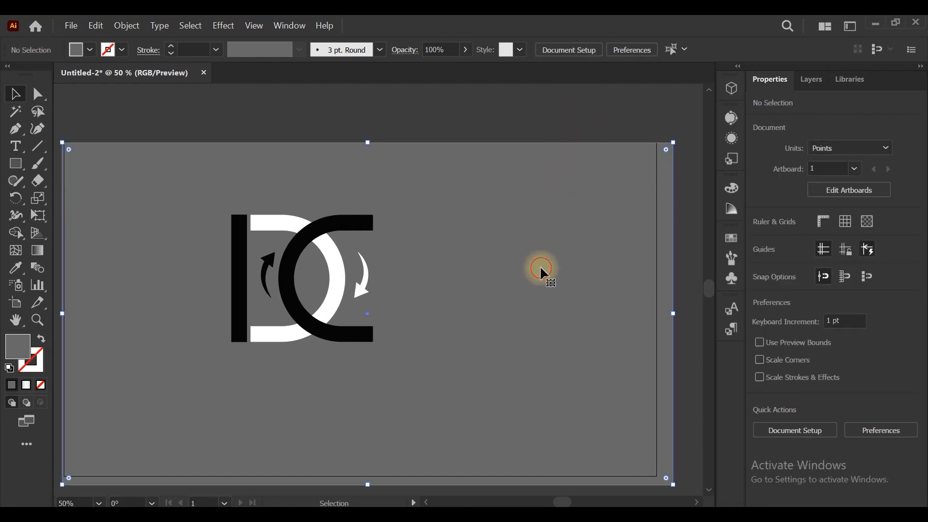
pyautogui.click(764, 247)
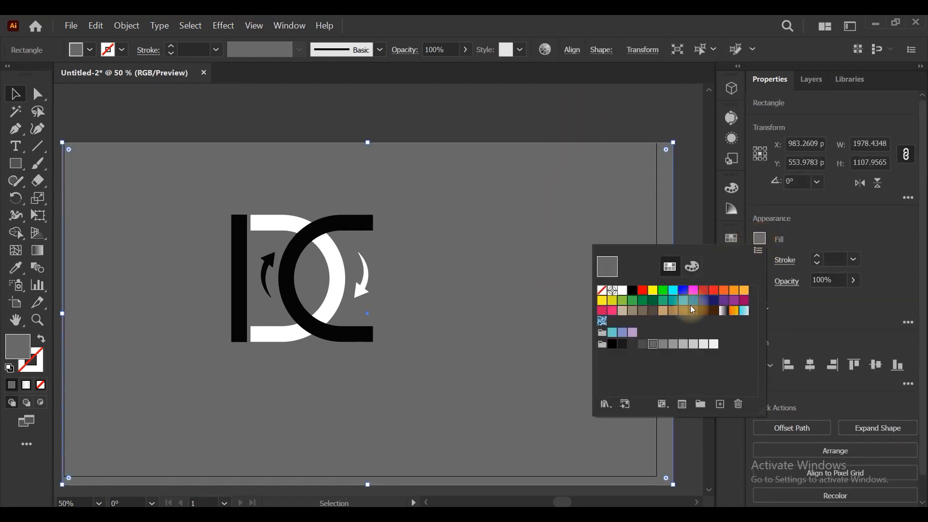
pyautogui.click(744, 303)
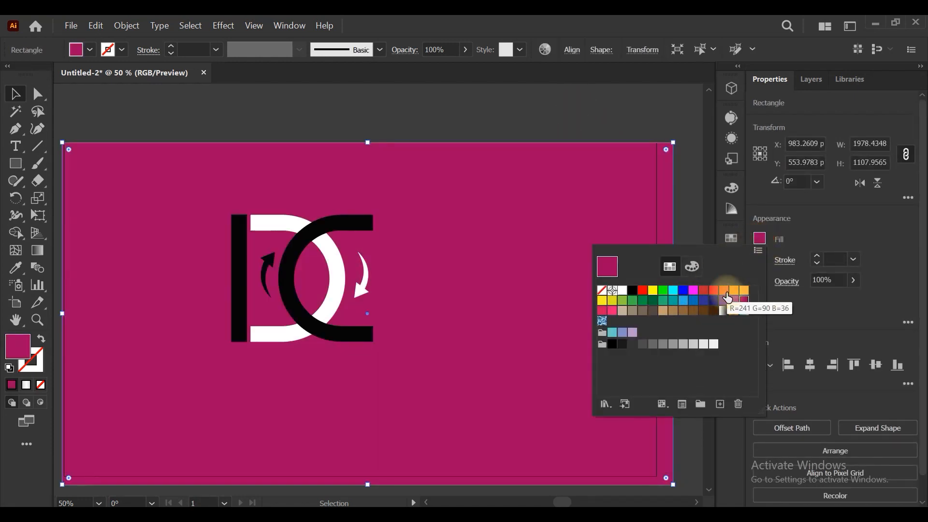
# - Change the background rectangle's fill to the red swatch and deselect it
pyautogui.click(704, 290)
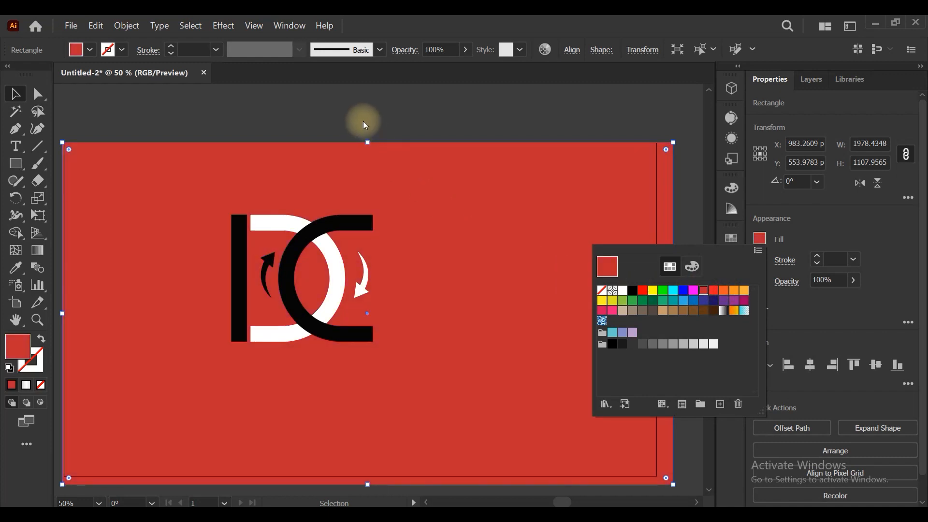
pyautogui.click(365, 121)
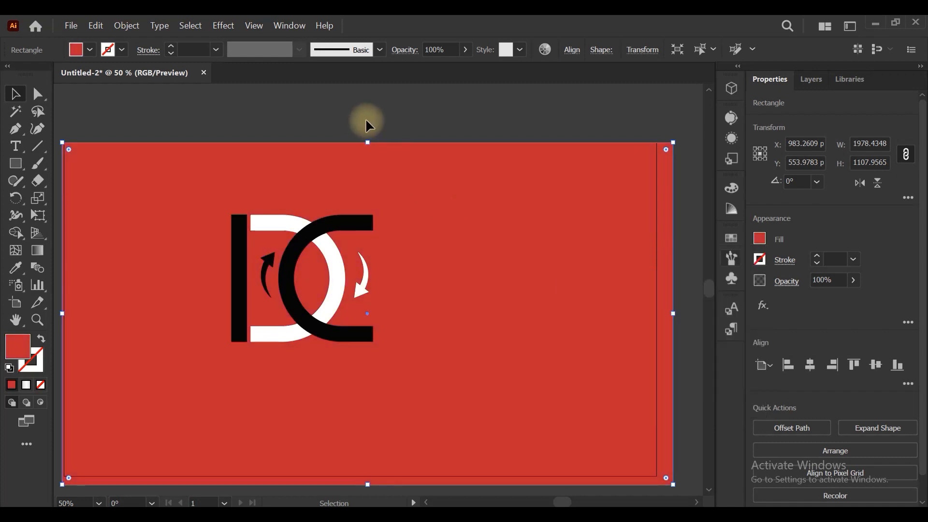
pyautogui.click(417, 121)
# - Select the black C path together with the white D path and make them an Intertwine object
pyautogui.click(353, 230)
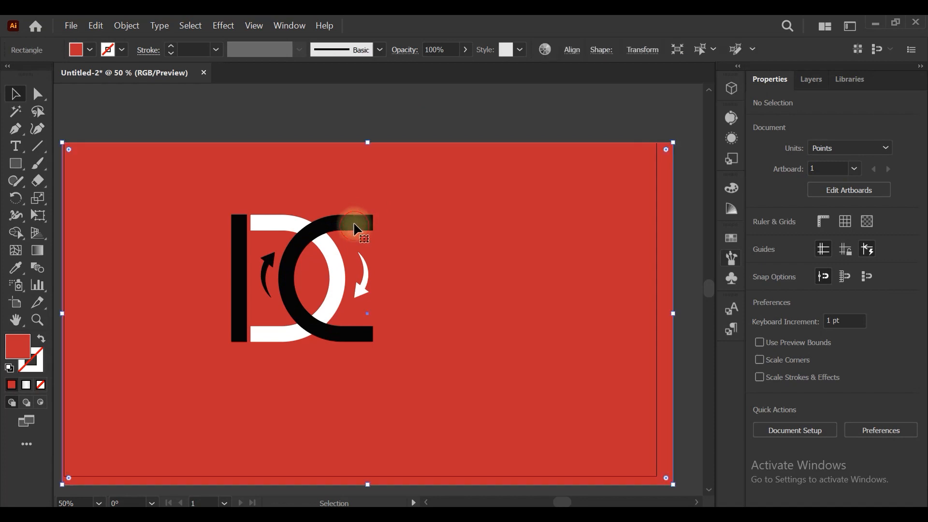
pyautogui.click(353, 223)
pyautogui.scroll(3, 308, 227)
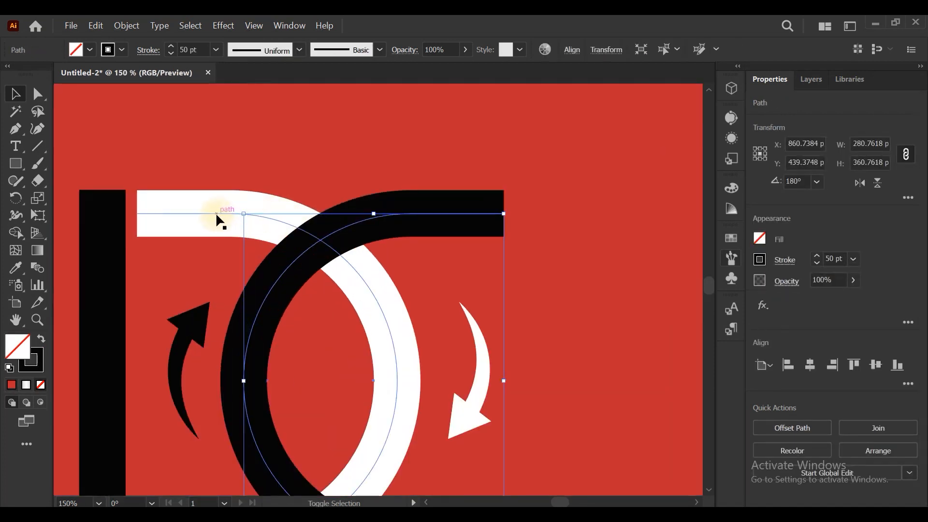
pyautogui.keyDown('shift'); pyautogui.click(216, 212); pyautogui.keyUp('shift')
pyautogui.click(126, 25)
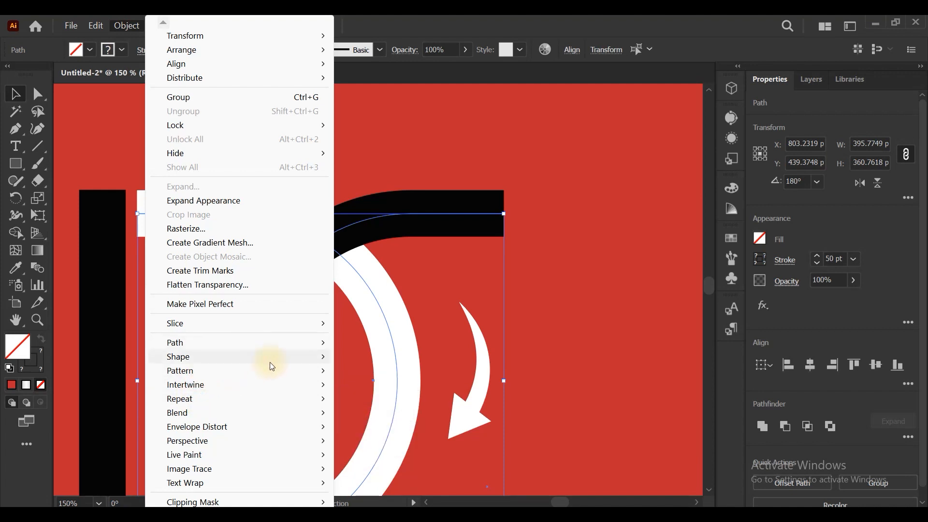
pyautogui.moveTo(238, 385)
pyautogui.scroll(2, 306, 206)
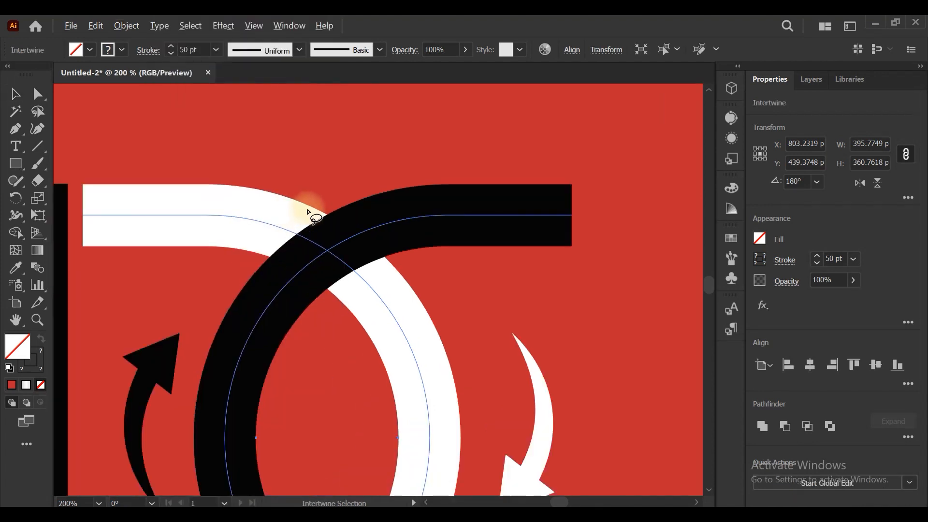
# - Bring the white D in front of the black C at their upper crossing only, and deselect the intertwined letters
pyautogui.moveTo(336, 202)
pyautogui.mouseDown()
pyautogui.moveTo(243, 263)
pyautogui.moveTo(222, 288)
pyautogui.moveTo(240, 312)
pyautogui.moveTo(325, 349)
pyautogui.moveTo(372, 331)
pyautogui.mouseUp()
pyautogui.moveTo(449, 293)
pyautogui.mouseDown()
pyautogui.moveTo(362, 208)
pyautogui.moveTo(337, 207)
pyautogui.mouseUp()
pyautogui.click(362, 286)
pyautogui.hotkey('ctrl', '0')
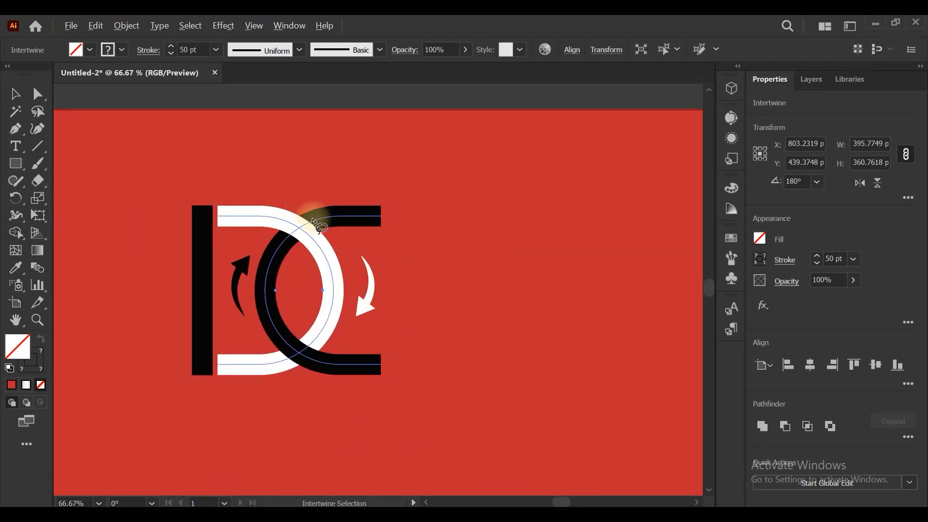
pyautogui.click(17, 100)
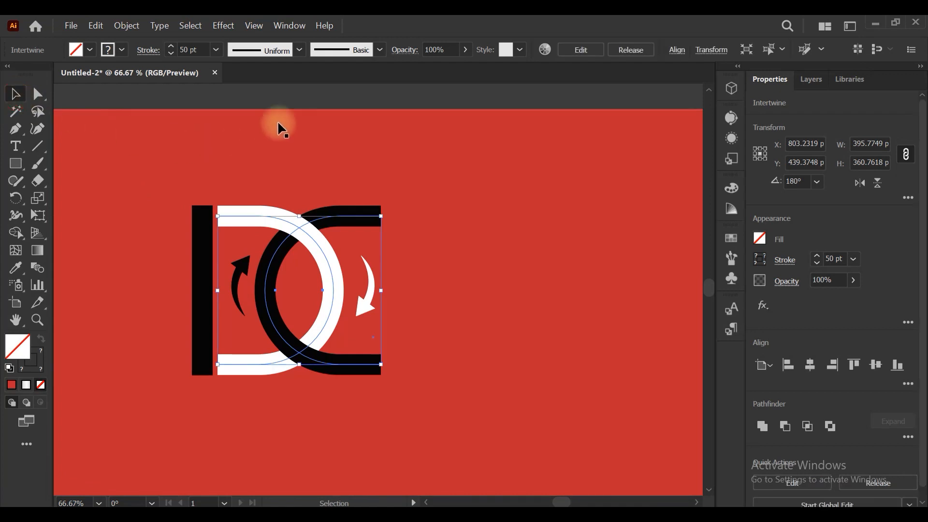
pyautogui.click(280, 84)
# - Draw a rectangle about 43 by 59 pt over the upper end of the black vertical bar, with black fill and no stroke
pyautogui.scroll(2, 158, 220)
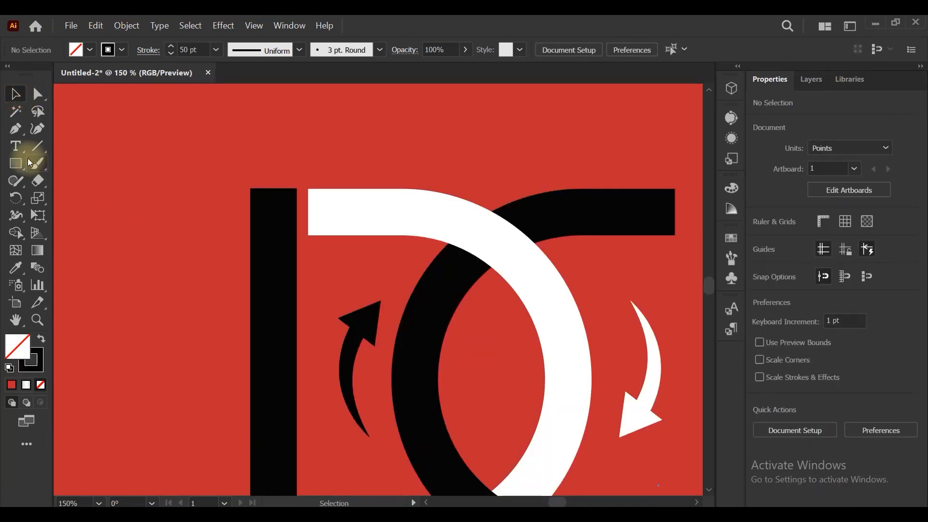
pyautogui.click(16, 164)
pyautogui.scroll(2, 263, 197)
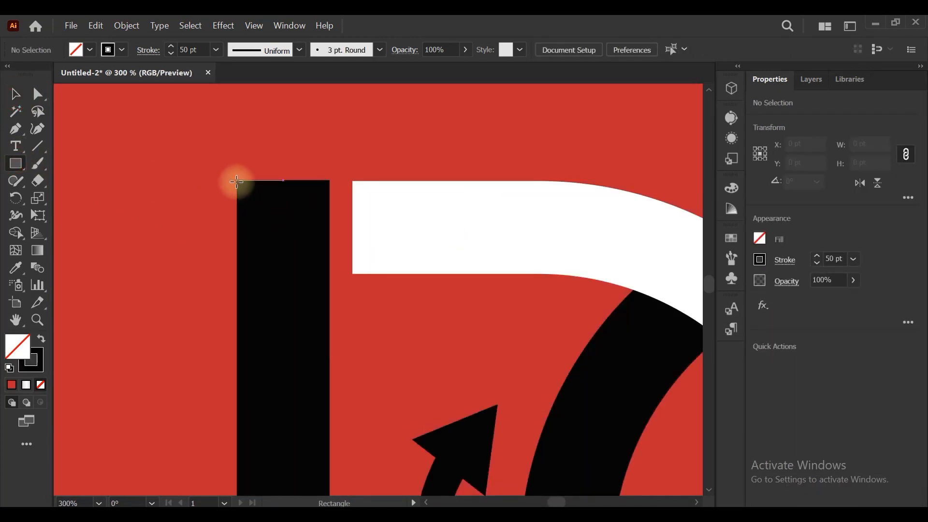
pyautogui.moveTo(237, 181)
pyautogui.mouseDown()
pyautogui.moveTo(263, 238)
pyautogui.moveTo(319, 290)
pyautogui.mouseUp()
pyautogui.click(52, 338)
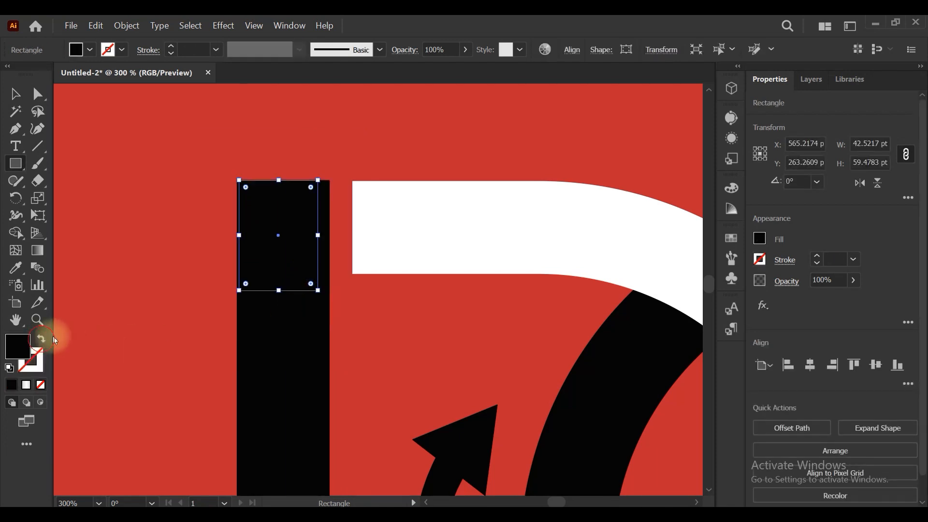
# - Stretch both sides of the small black rectangle to match the bar's width, about 50 pt
pyautogui.scroll(2, 311, 238)
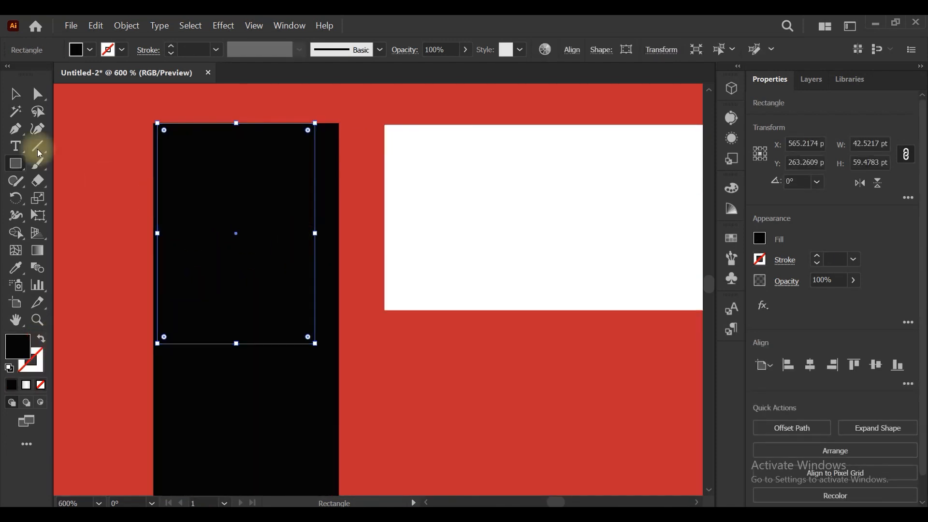
pyautogui.click(13, 103)
pyautogui.moveTo(155, 232); pyautogui.dragTo(153, 233)
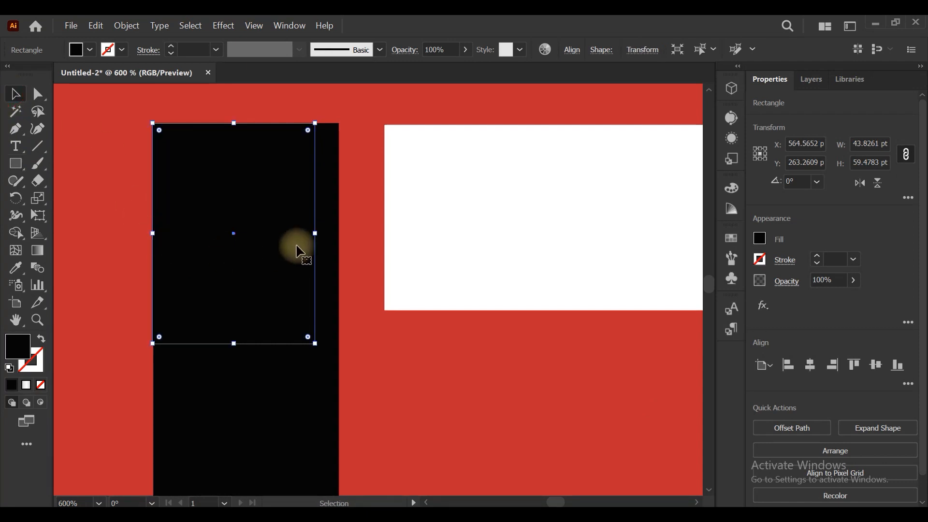
pyautogui.moveTo(315, 233); pyautogui.dragTo(341, 234)
pyautogui.hotkey('ctrl', '-')
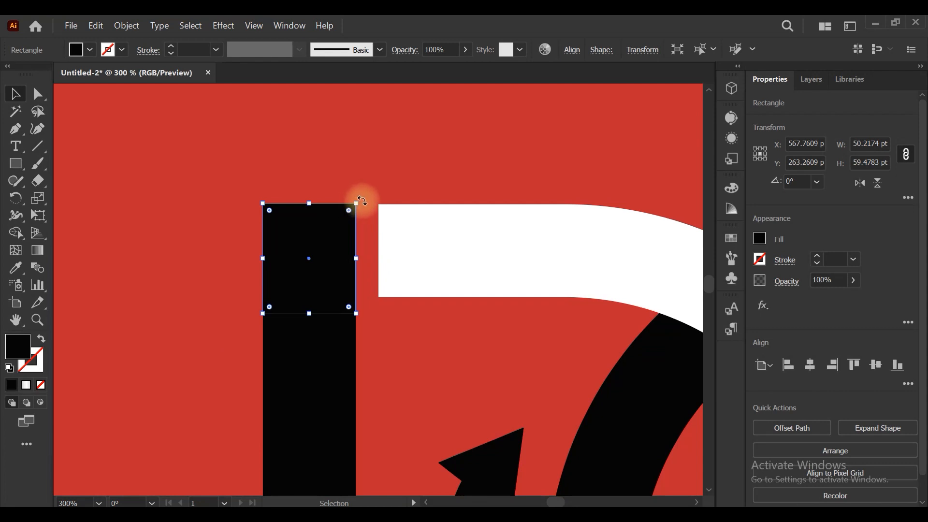
# - Rotate the small rectangle to 270° and extend it leftward to about 115 pt wide, aligning it with the bar's upper end
pyautogui.moveTo(362, 200); pyautogui.dragTo(343, 257)
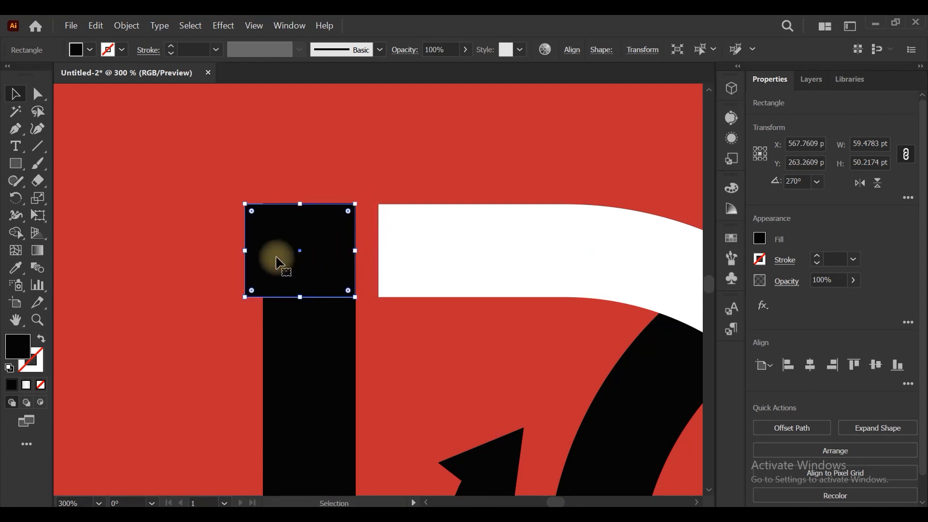
pyautogui.moveTo(245, 250); pyautogui.dragTo(143, 253)
pyautogui.scroll(2, 279, 224)
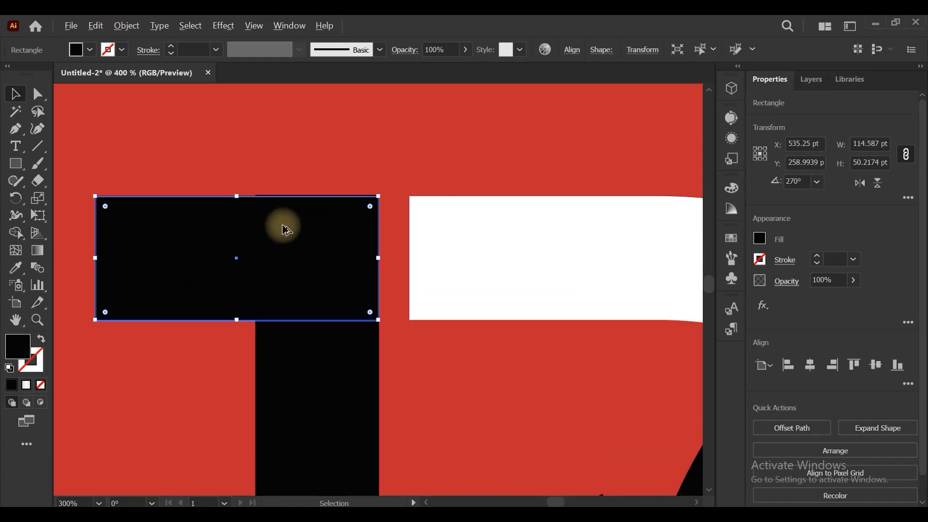
pyautogui.moveTo(288, 243); pyautogui.dragTo(291, 245)
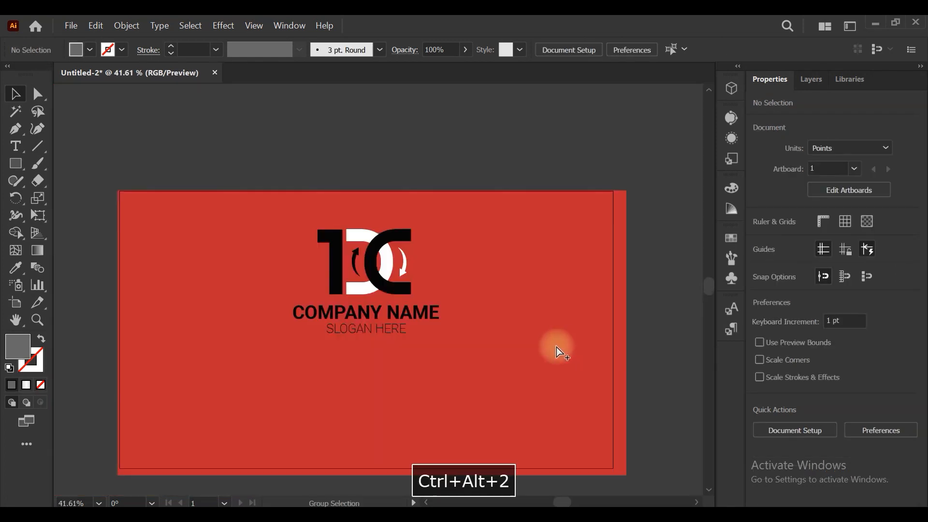
# - Unlock all objects and shrink the red background rectangle from its upper edge to about 588 pt high
pyautogui.hotkey('ctrl', 'alt', '2')
pyautogui.click(411, 166)
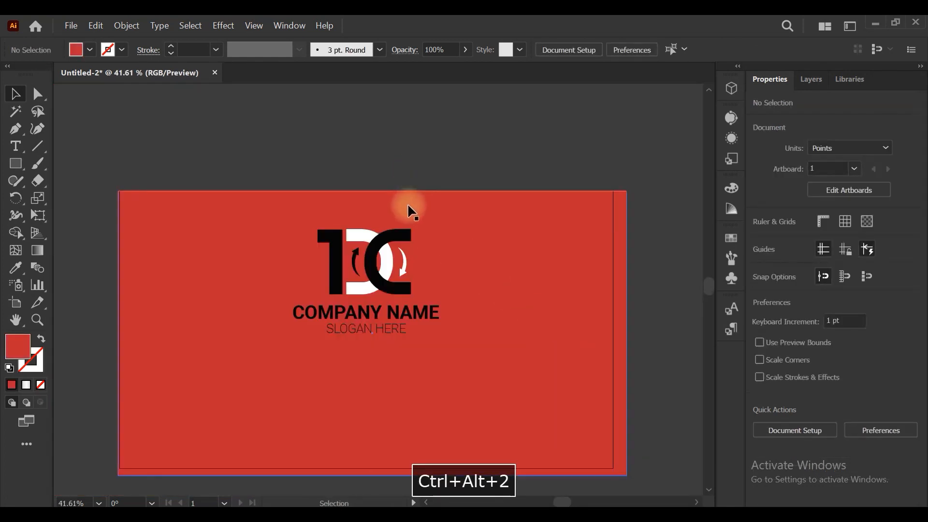
pyautogui.click(383, 199)
pyautogui.moveTo(372, 191); pyautogui.dragTo(381, 328)
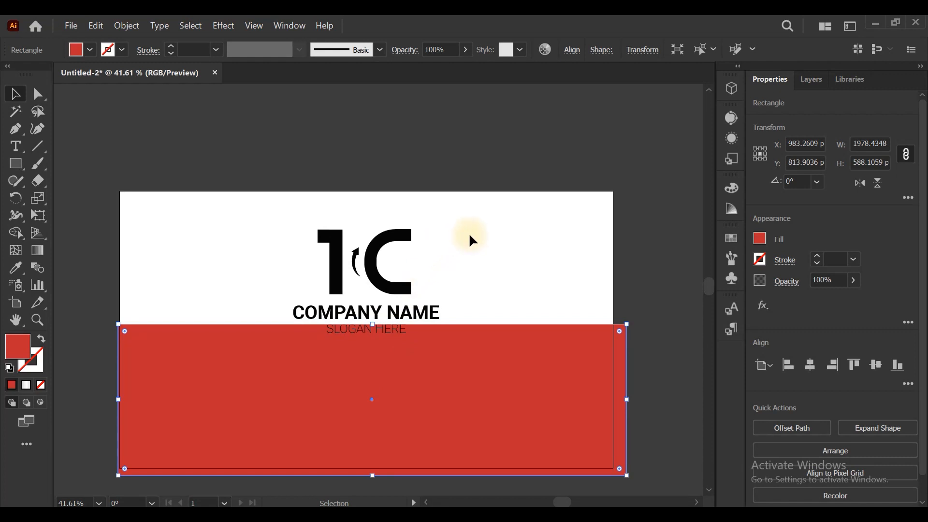
# - Change the stroke of the white D and of the white downward arrow to the red swatch
pyautogui.click(388, 258)
pyautogui.click(761, 260)
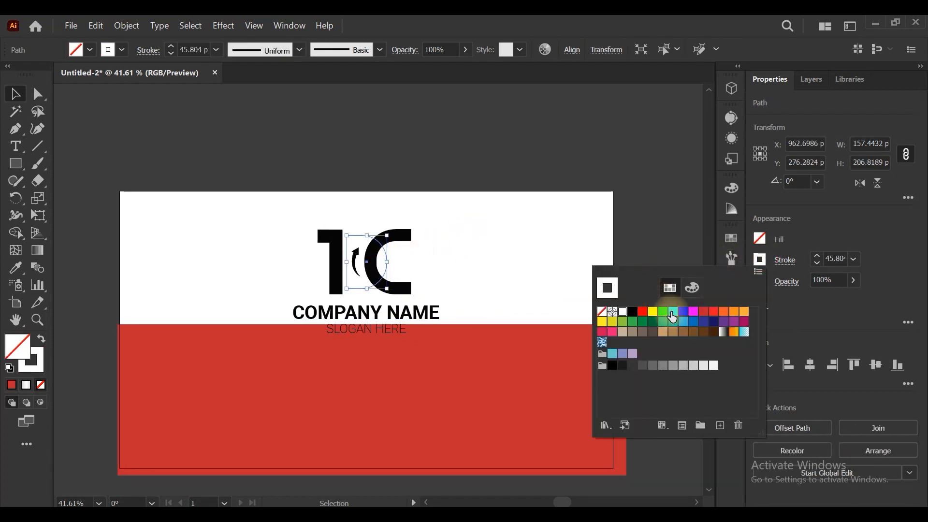
pyautogui.click(701, 313)
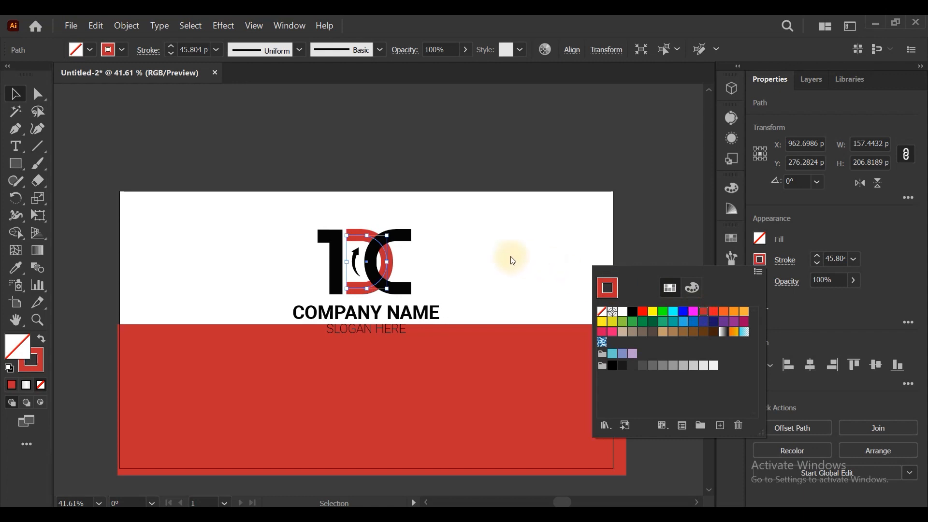
pyautogui.click(407, 267)
pyautogui.click(760, 259)
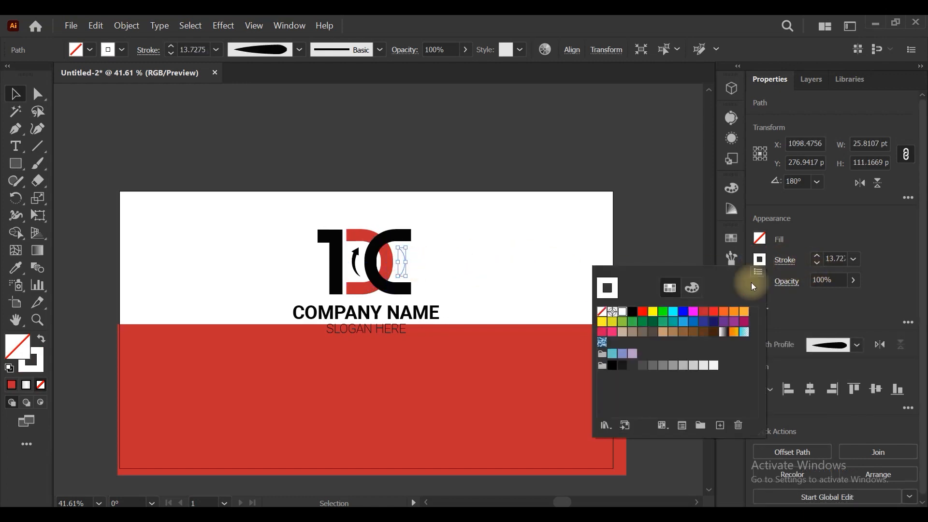
pyautogui.click(704, 312)
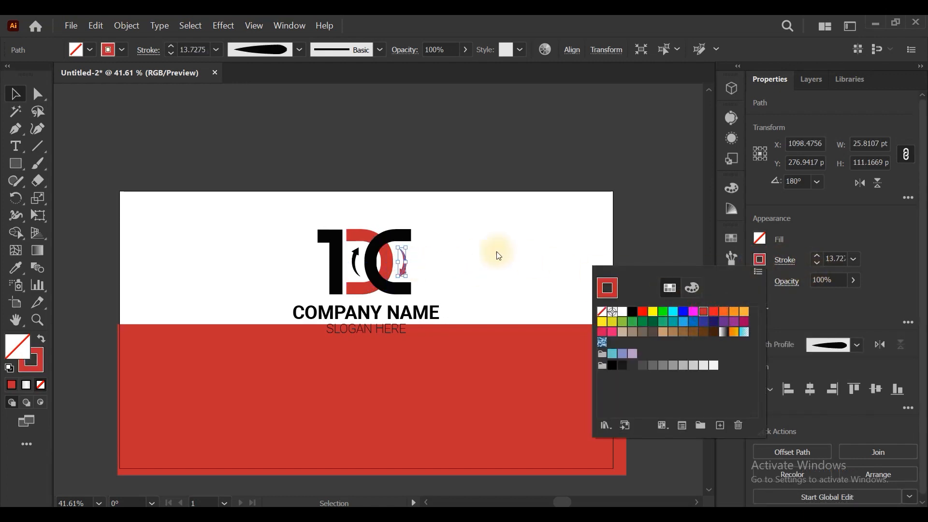
pyautogui.click(463, 252)
# - Move the logo with its company name and slogan up about 76 pt, clear of the red rectangle
pyautogui.moveTo(276, 210); pyautogui.dragTo(483, 333)
pyautogui.keyDown('shift'); pyautogui.click(492, 338); pyautogui.keyUp('shift')
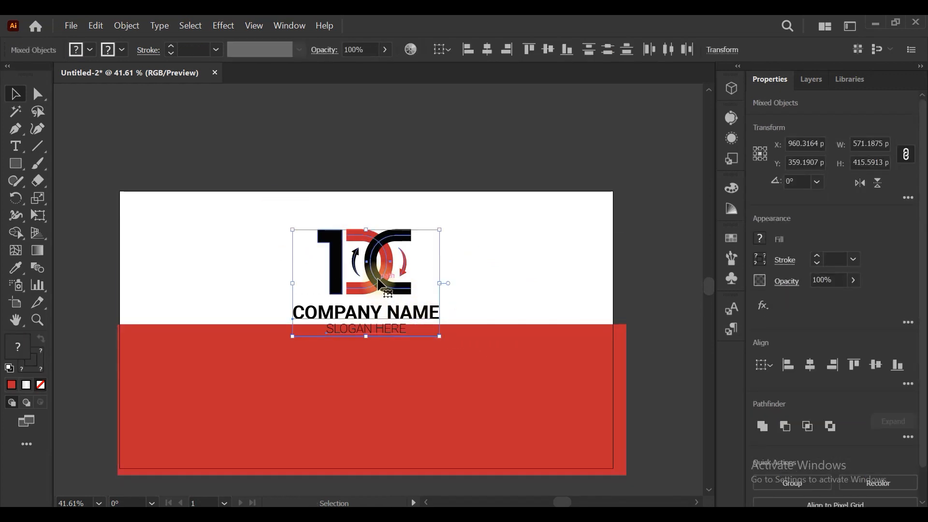
pyautogui.moveTo(381, 286); pyautogui.dragTo(380, 268)
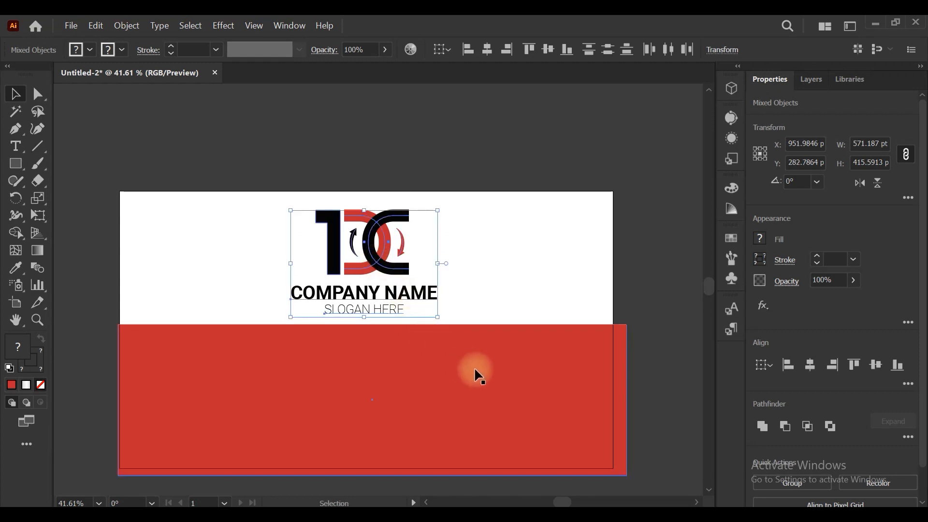
# - Narrow the red rectangle to about 1926 pt wide so its side edges fit the artboard
pyautogui.click(511, 376)
pyautogui.moveTo(627, 401); pyautogui.dragTo(614, 400)
pyautogui.moveTo(117, 401); pyautogui.dragTo(118, 400)
# - Split the red rectangle into a grid of 1 row and 2 columns with a 0 pt column gutter
pyautogui.click(128, 27)
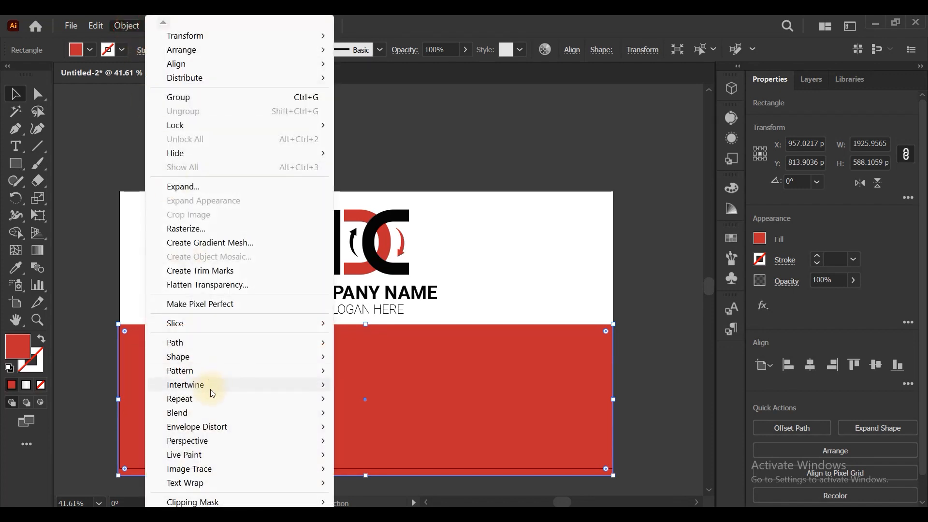
pyautogui.moveTo(210, 341)
pyautogui.click(392, 485)
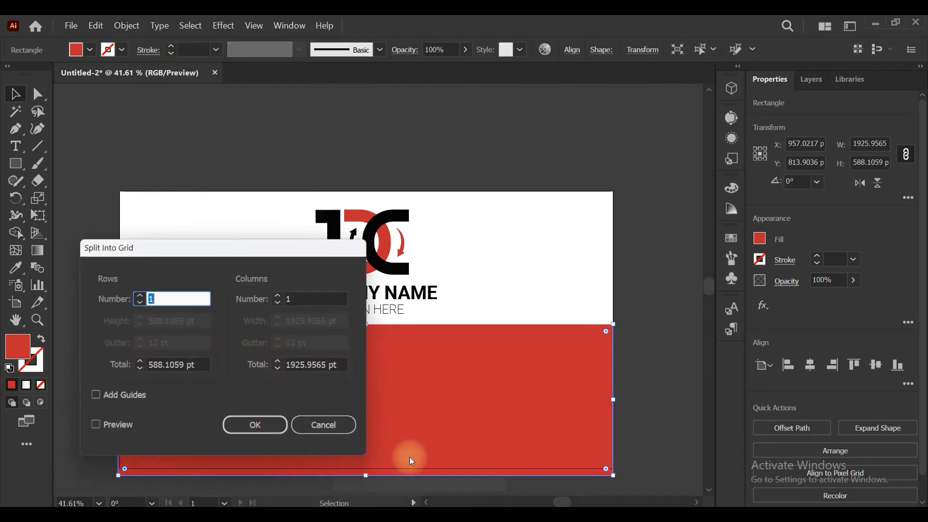
pyautogui.doubleClick(303, 298)
pyautogui.write('2')
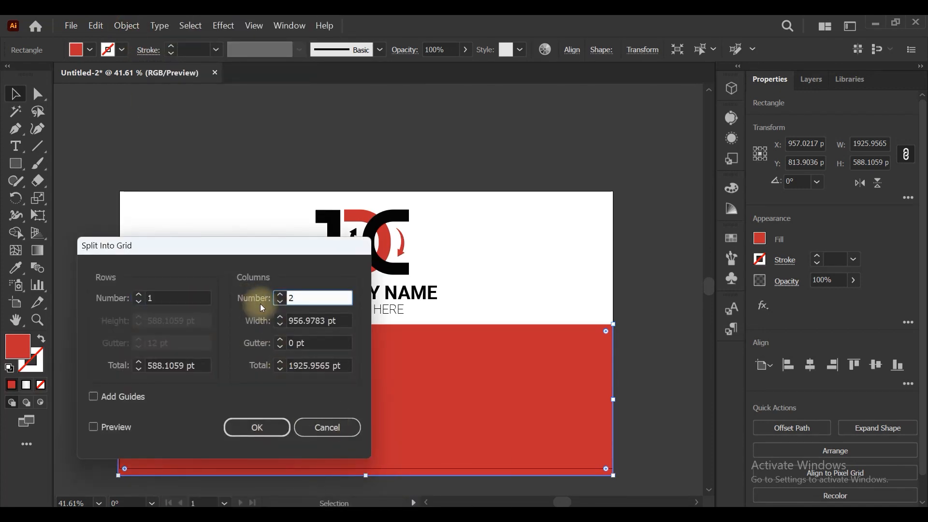
pyautogui.press('Return')
pyautogui.click(576, 321)
# - Fill the left half of the split rectangle with black and deselect it
pyautogui.click(249, 430)
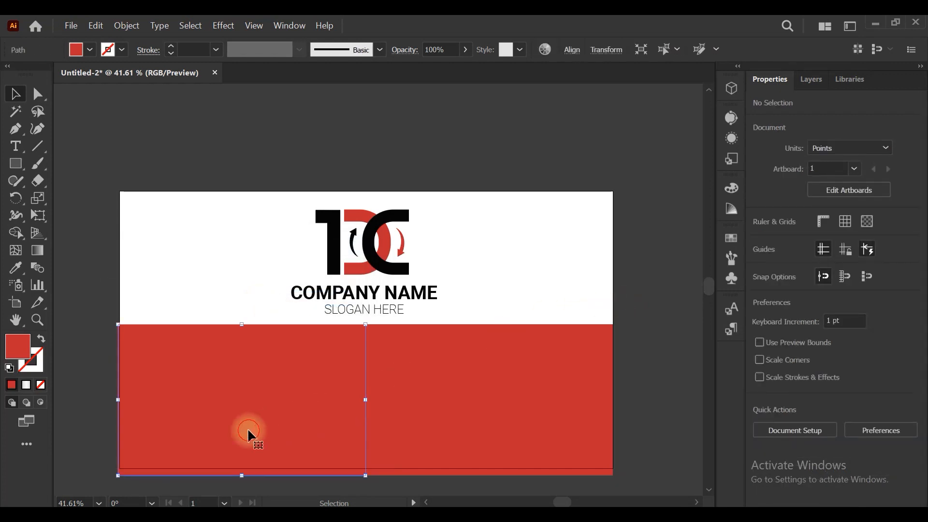
pyautogui.click(761, 239)
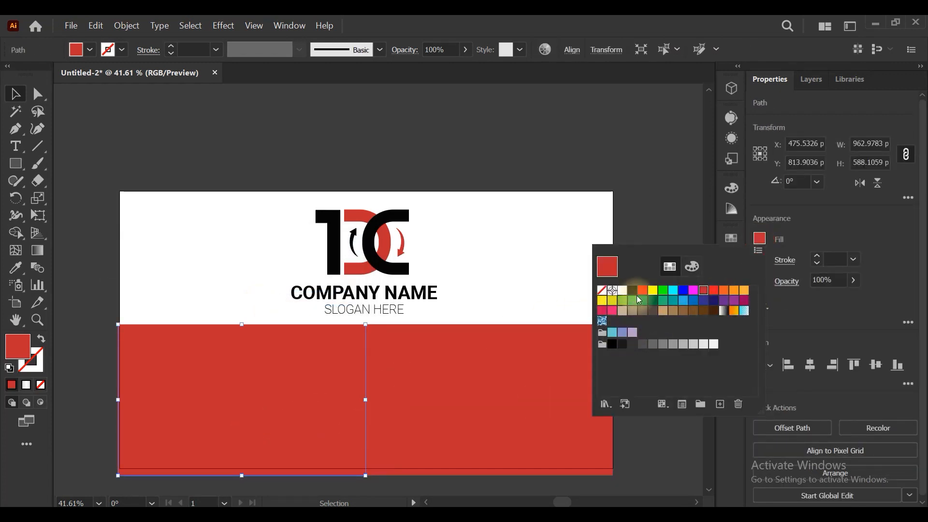
pyautogui.click(633, 291)
pyautogui.click(544, 247)
pyautogui.click(544, 247)
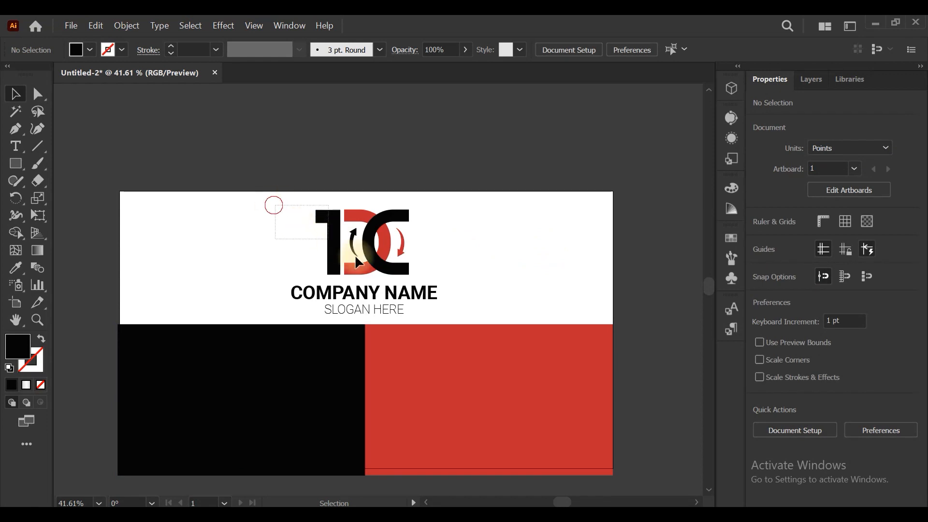
# - Group the company name and slogan text
pyautogui.click(440, 309)
pyautogui.click(464, 287)
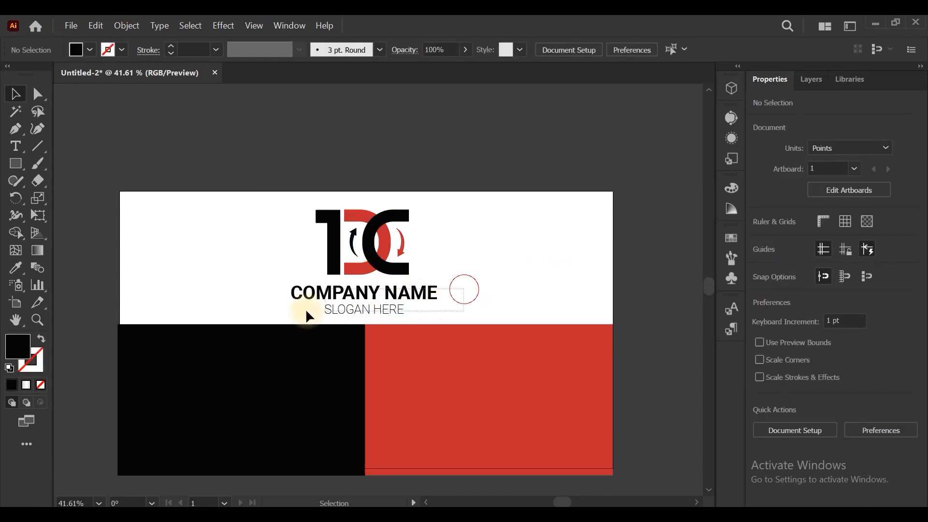
pyautogui.click(334, 309)
pyautogui.hotkey('ctrl', 'g')
pyautogui.click(466, 248)
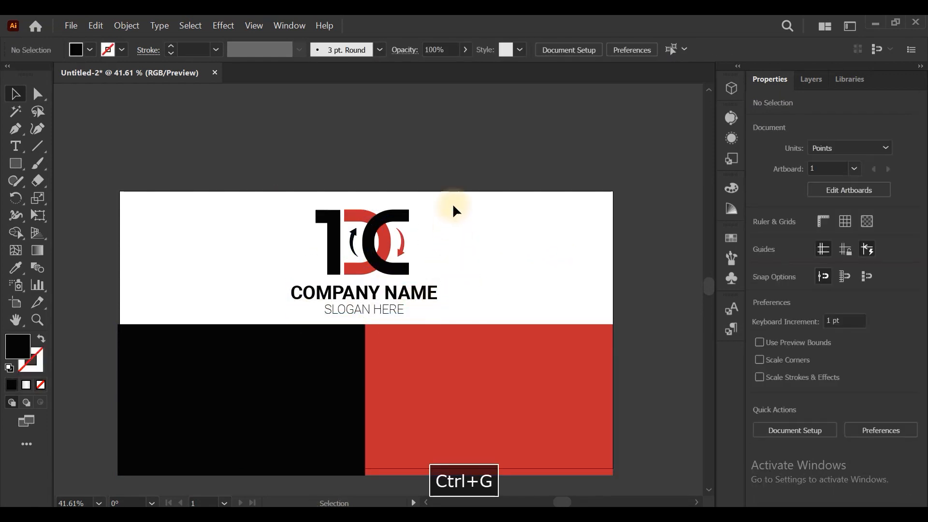
# - Copy the whole logo with its company name and slogan, paste it in front, and move the copy onto the black panel
pyautogui.click(405, 247)
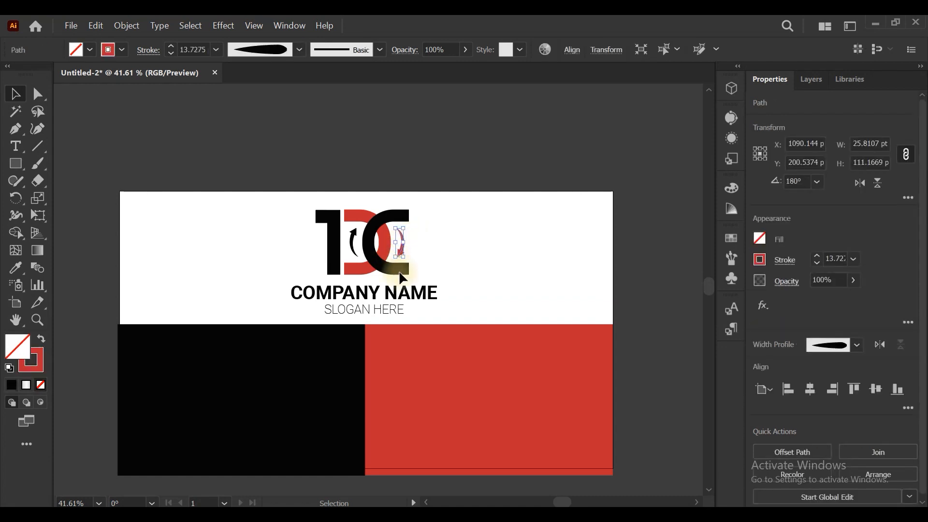
pyautogui.moveTo(460, 204); pyautogui.dragTo(287, 317)
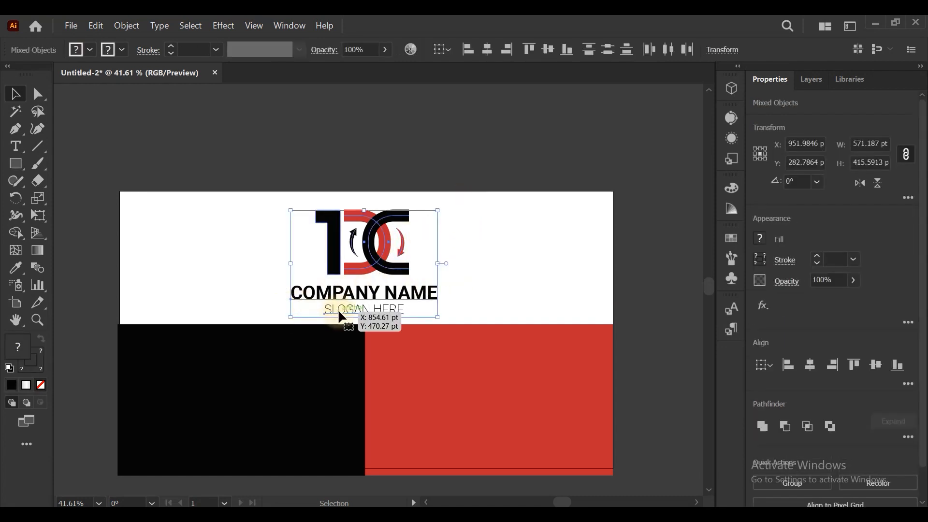
pyautogui.press('v')
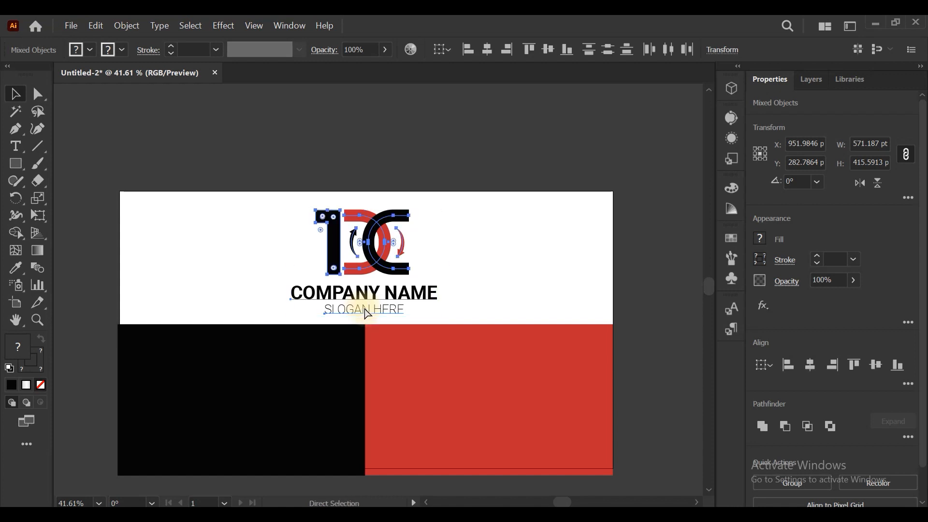
pyautogui.press('v')
pyautogui.click(96, 26)
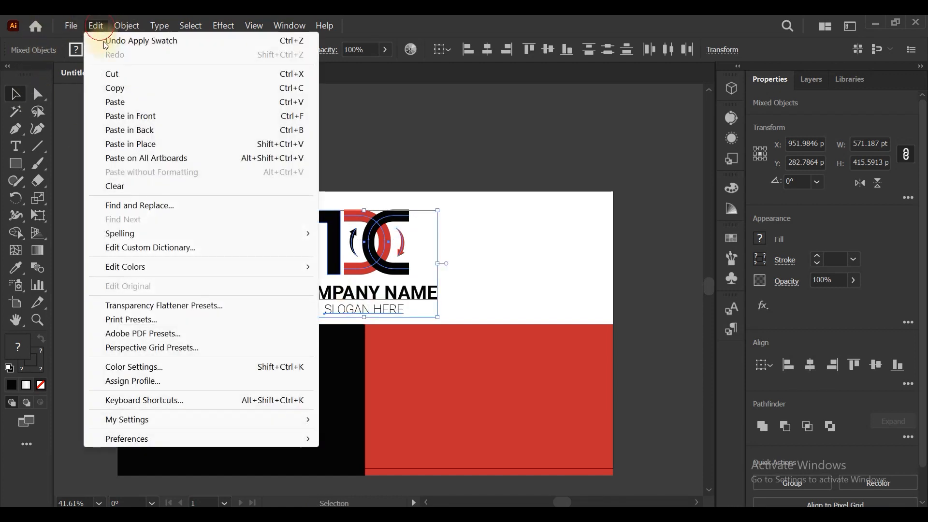
pyautogui.click(116, 88)
pyautogui.click(95, 26)
pyautogui.click(131, 116)
pyautogui.click(311, 220)
pyautogui.moveTo(373, 253); pyautogui.dragTo(246, 406)
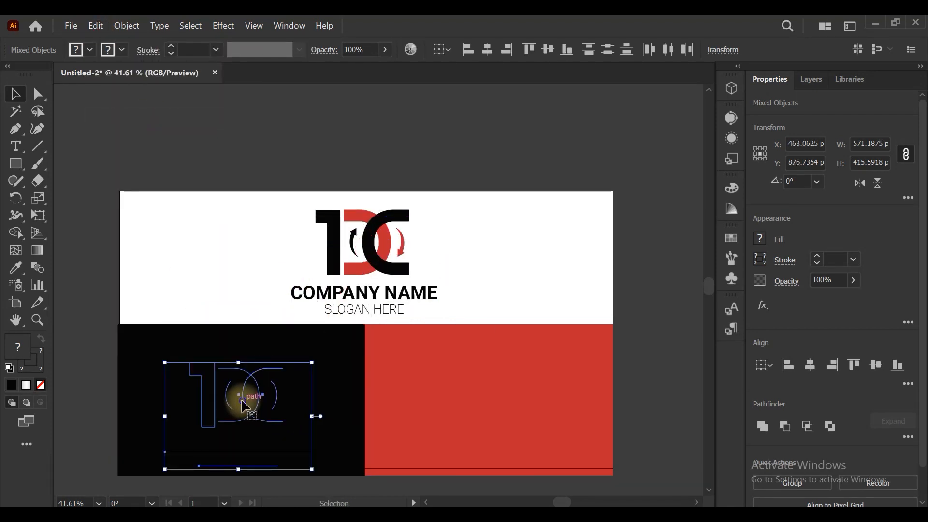
# - Bring the logo copy to the front of the black panel and duplicate it onto the red panel
pyautogui.rightClick(244, 402)
pyautogui.moveTo(310, 338)
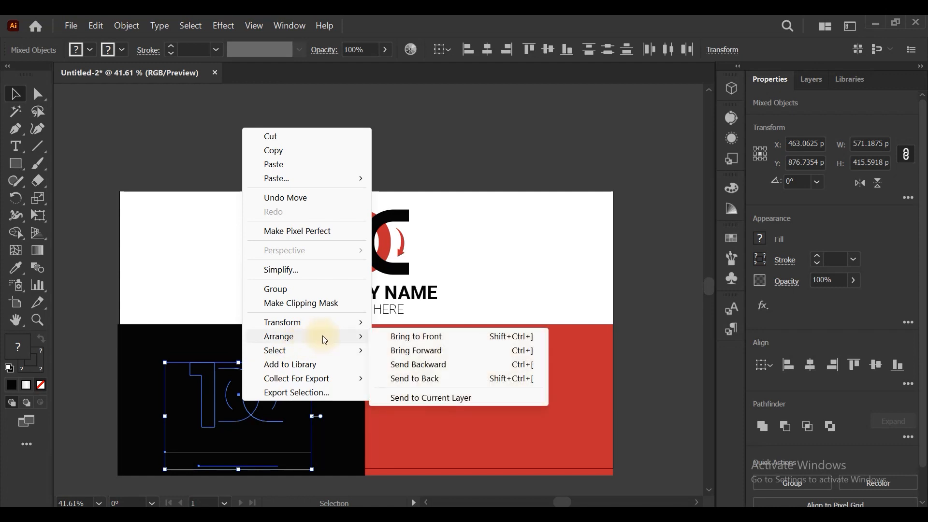
pyautogui.click(434, 339)
pyautogui.moveTo(260, 408); pyautogui.dragTo(512, 399)
pyautogui.click(637, 383)
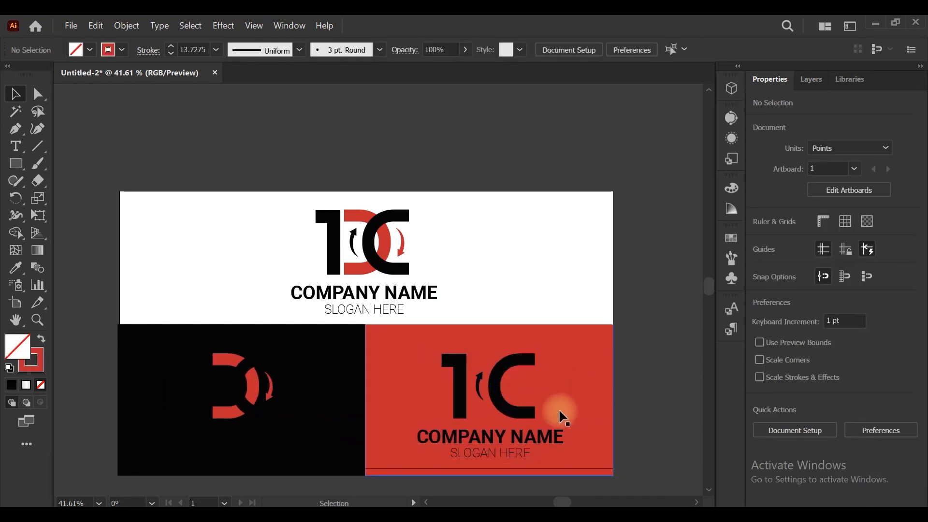
# - Set the stroke of the red downward arrow in the red panel's logo to white
pyautogui.click(525, 389)
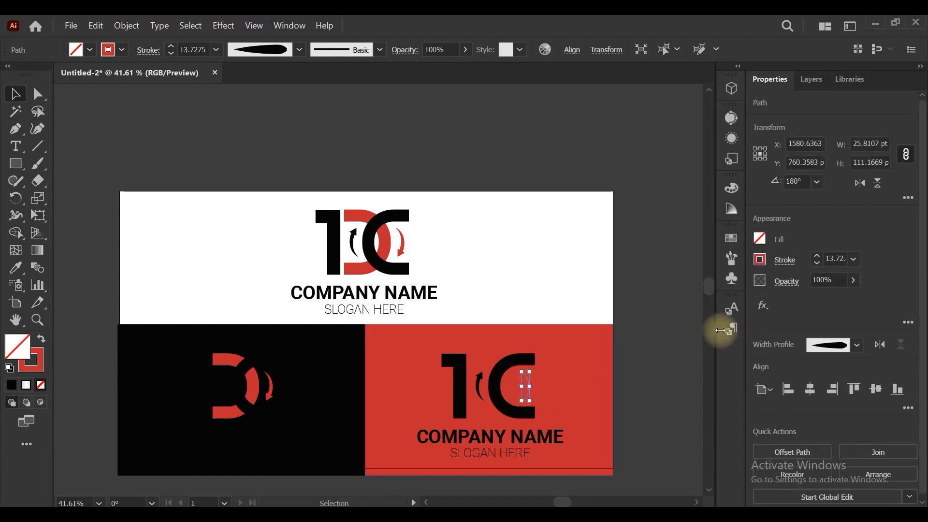
pyautogui.click(759, 259)
pyautogui.click(623, 312)
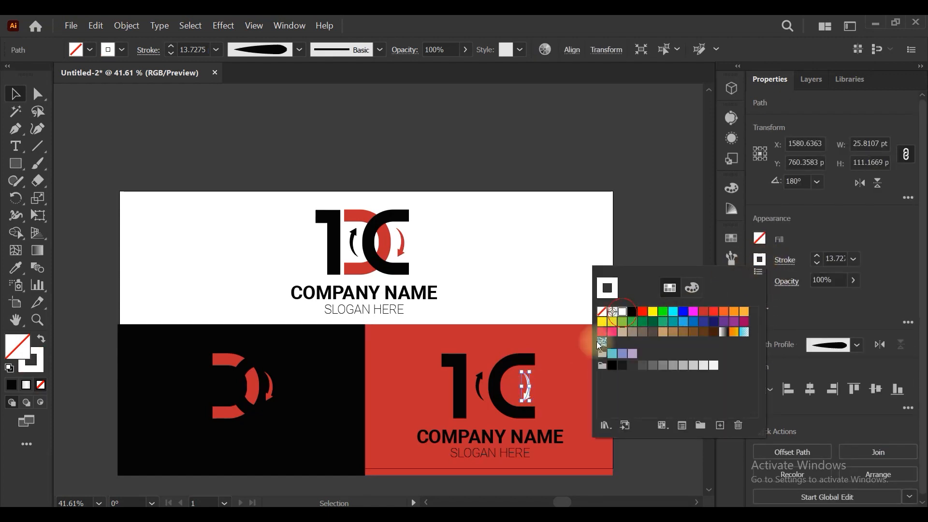
pyautogui.click(484, 359)
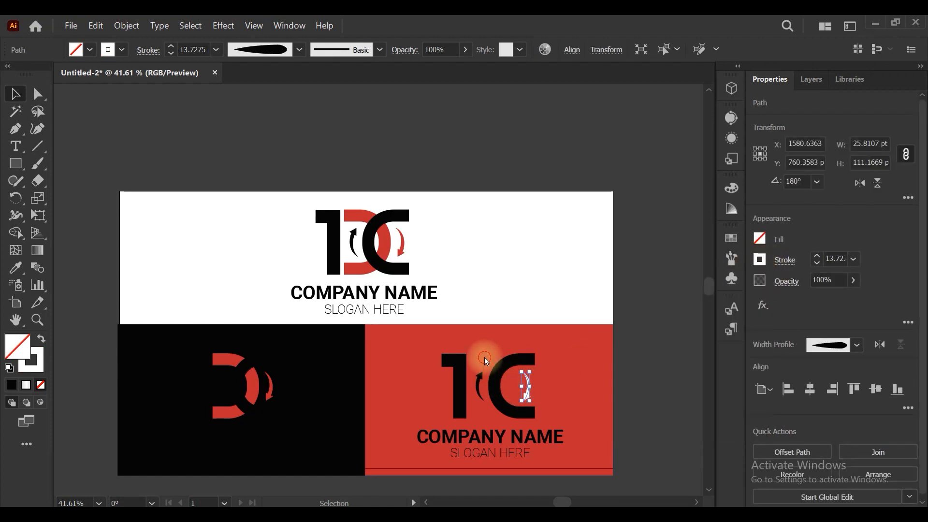
# - Set the stroke of the letter D in the red panel's logo to white and deselect it
pyautogui.click(492, 364)
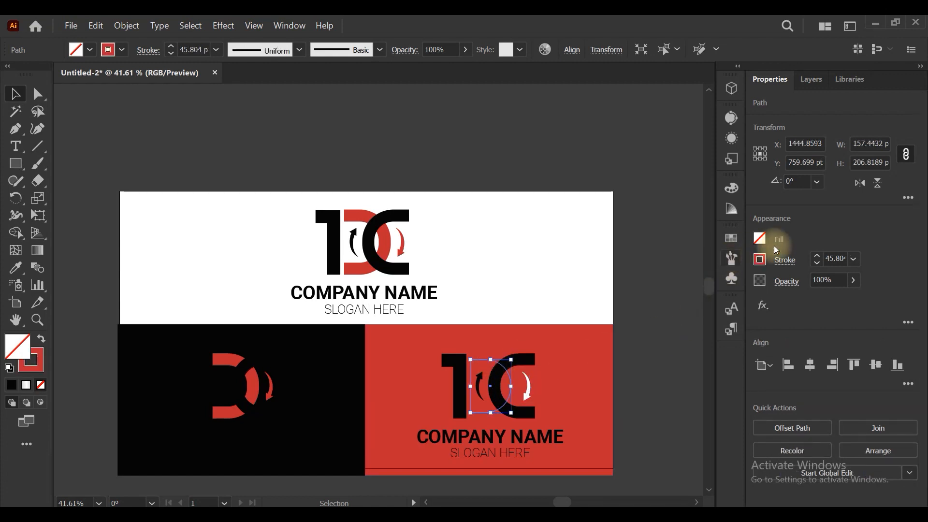
pyautogui.click(760, 261)
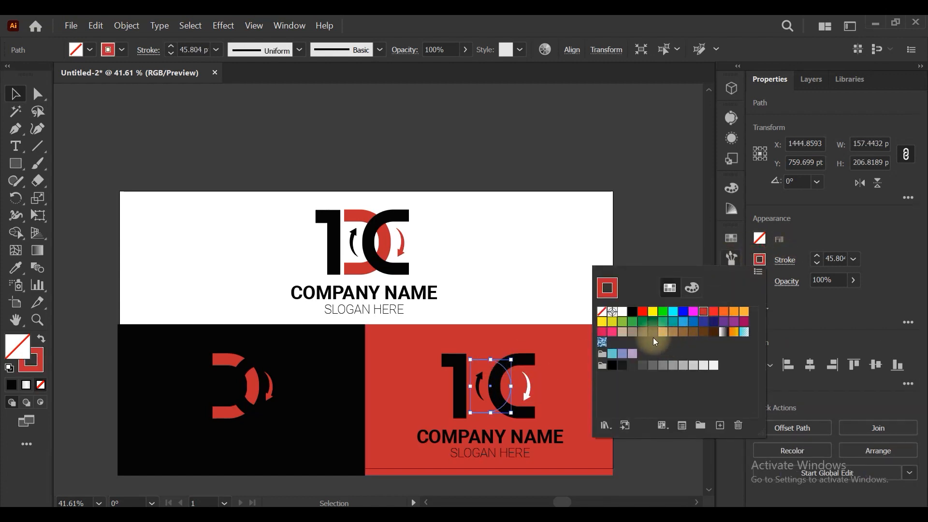
pyautogui.click(623, 312)
pyautogui.click(637, 456)
pyautogui.click(641, 454)
# - Set the stroke of the letter C in the black panel's logo to white
pyautogui.scroll(-1, 612, 393)
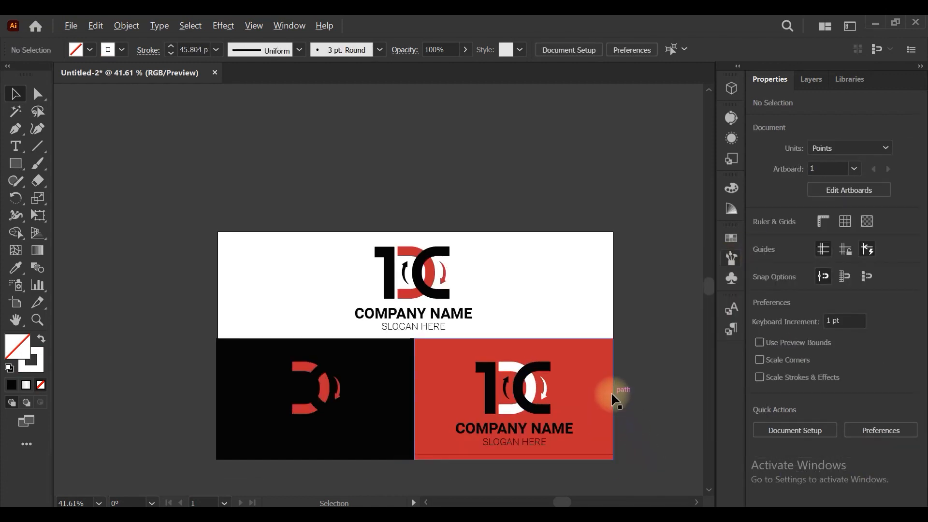
pyautogui.scroll(1, 353, 417)
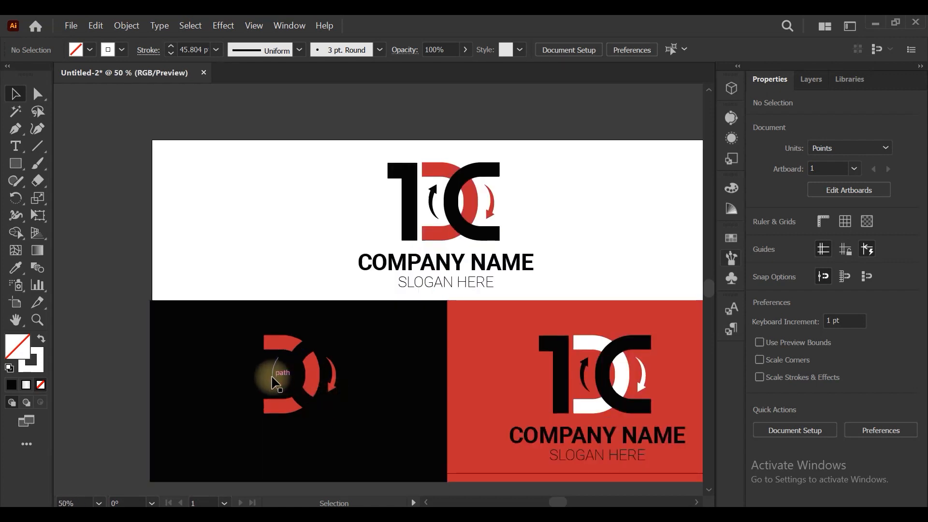
pyautogui.click(297, 384)
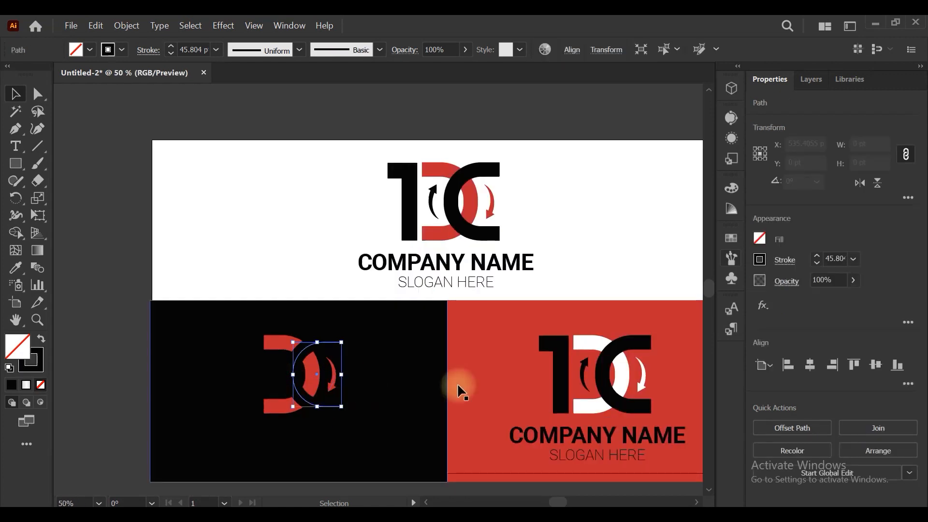
pyautogui.click(760, 259)
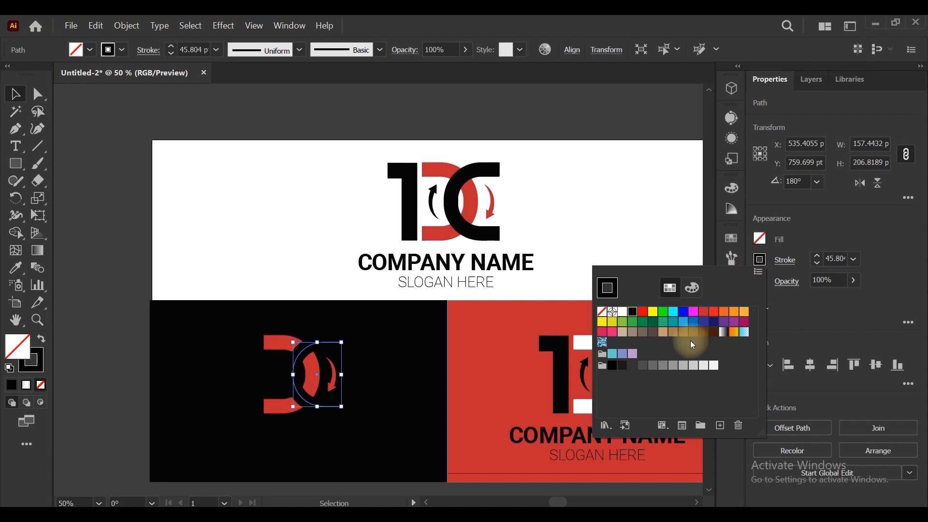
pyautogui.click(622, 312)
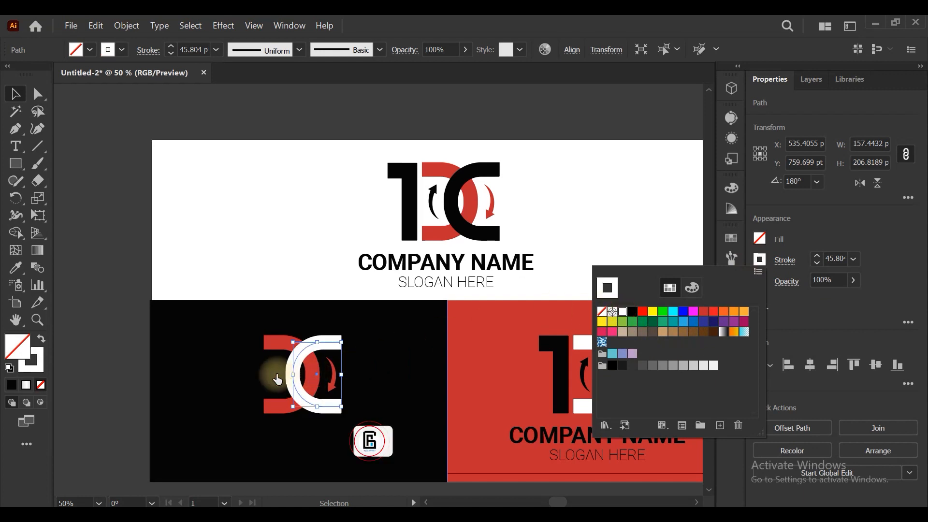
pyautogui.click(250, 371)
# - Fill the 1-shaped stem of the black panel's logo with white
pyautogui.click(251, 376)
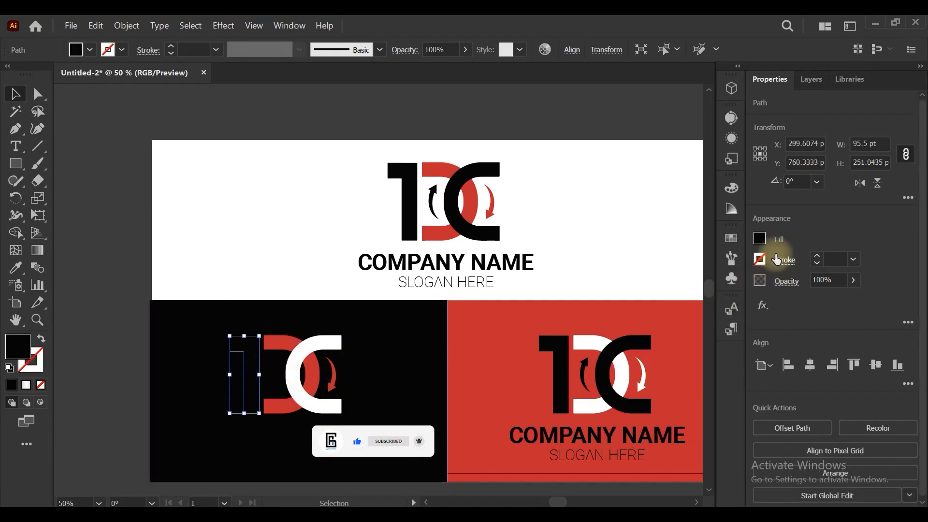
pyautogui.click(759, 238)
pyautogui.click(622, 291)
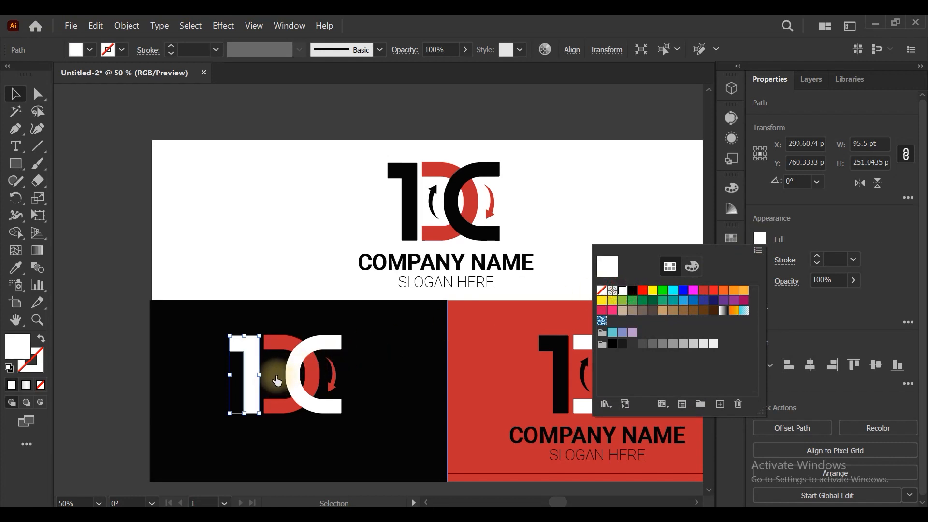
pyautogui.click(286, 383)
# - Set the stroke of the upward arrow in the black panel's logo to white
pyautogui.click(277, 380)
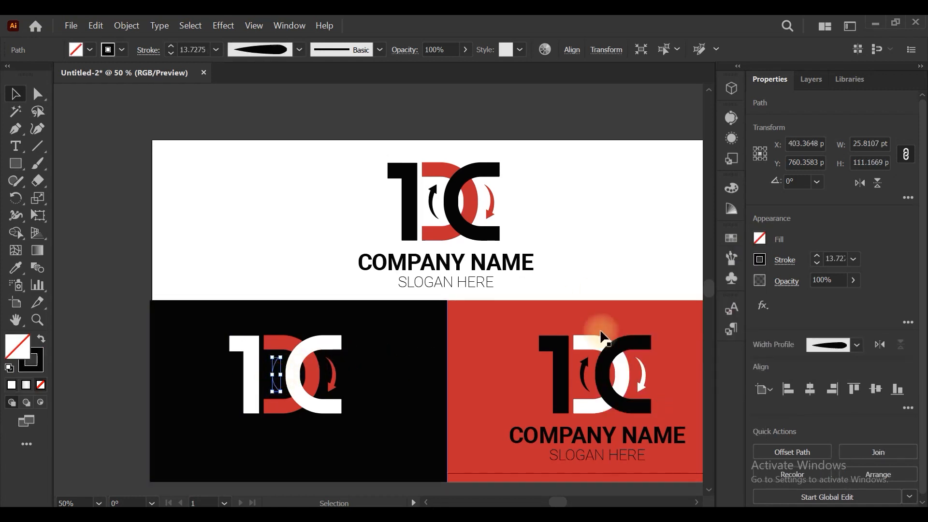
pyautogui.click(760, 238)
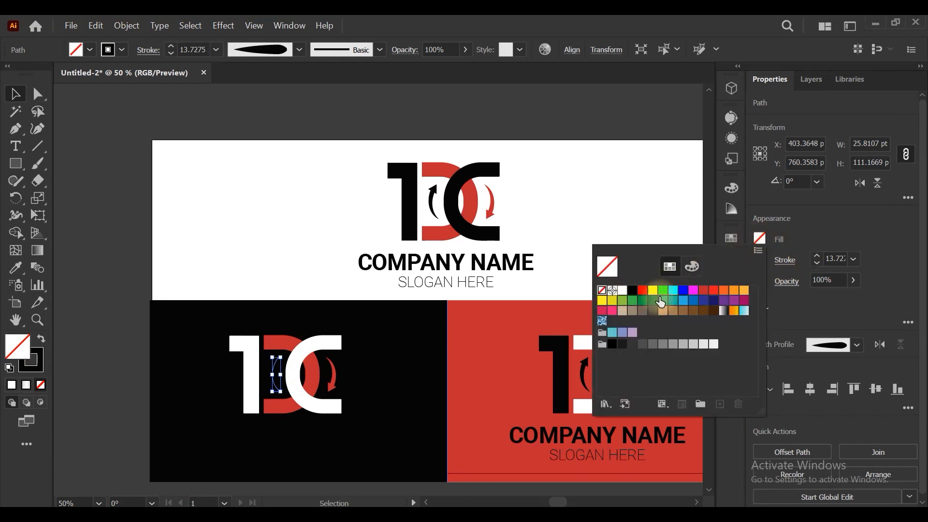
pyautogui.click(758, 239)
pyautogui.click(759, 260)
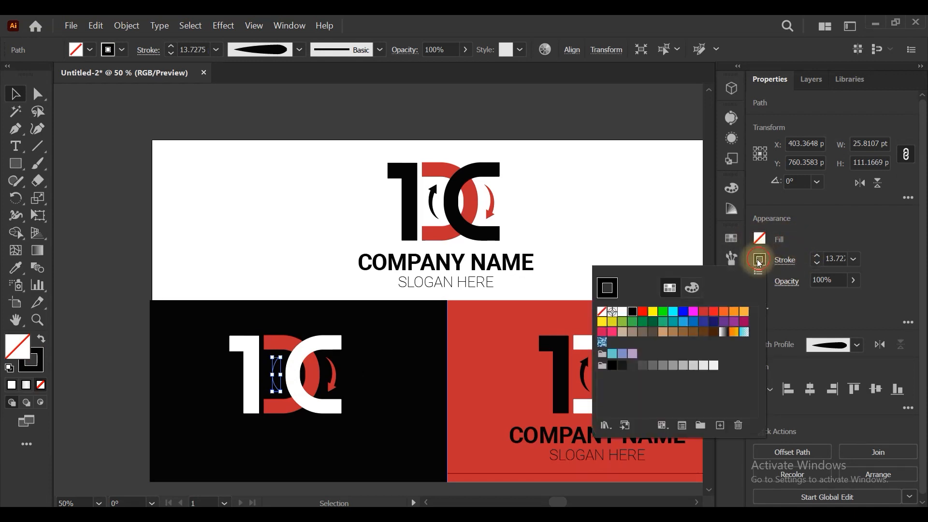
pyautogui.click(623, 312)
pyautogui.click(277, 445)
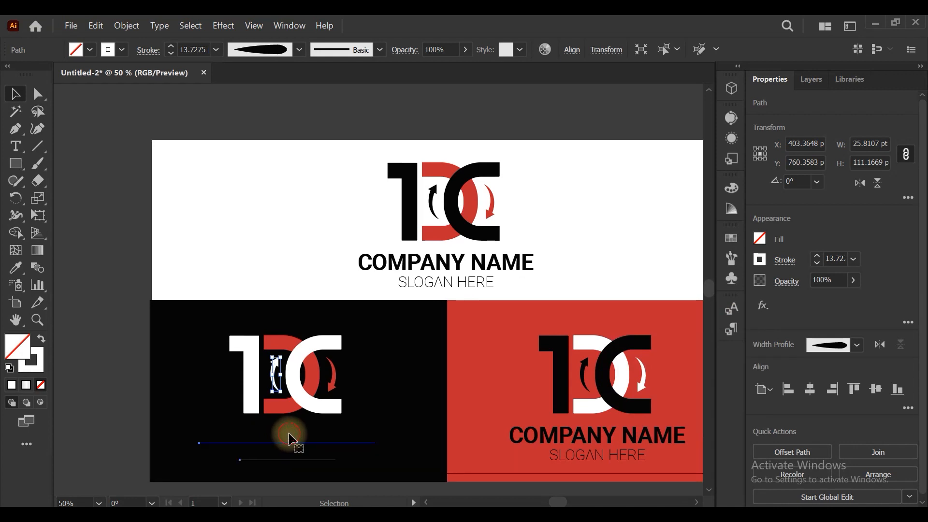
# - Fill the grouped company name and slogan on the black panel with white and deselect them
pyautogui.click(290, 439)
pyautogui.click(759, 238)
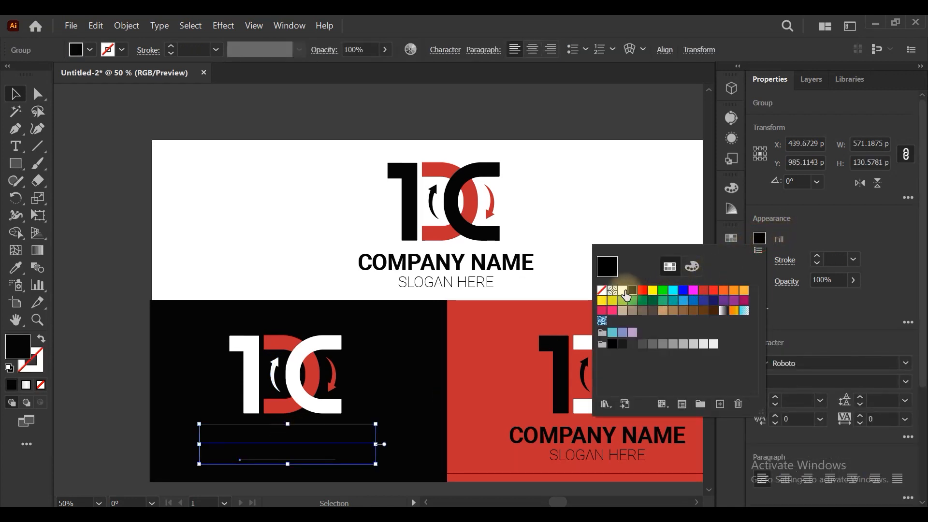
pyautogui.click(623, 291)
pyautogui.click(554, 244)
pyautogui.click(296, 230)
# - Preview the artboard in Trim View and examine the three logo versions up close
pyautogui.scroll(-1, 296, 230)
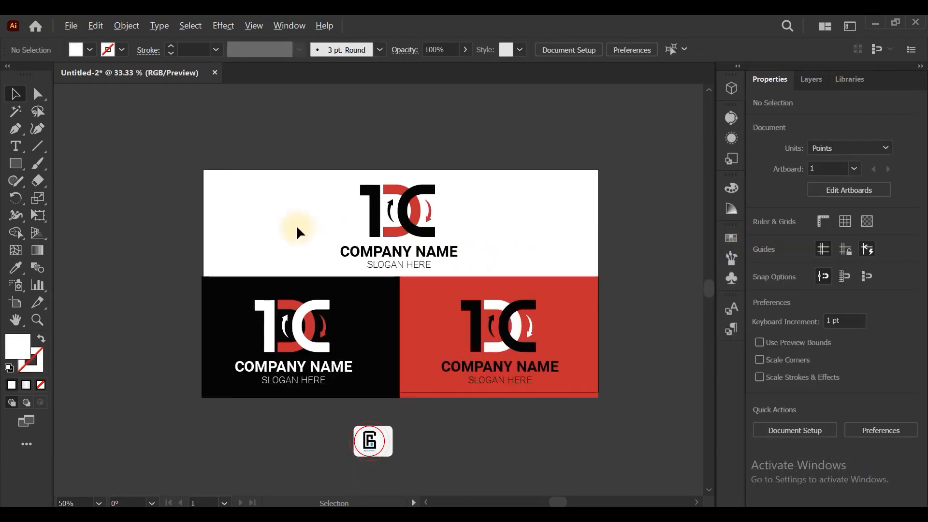
pyautogui.press('F2')
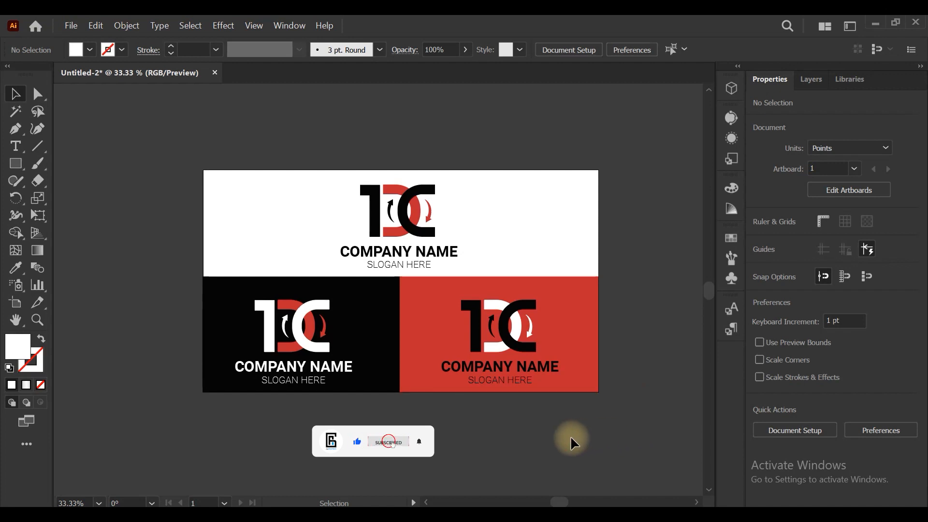
pyautogui.hotkey('ctrl', 'space')
pyautogui.moveTo(481, 378); pyautogui.dragTo(531, 425)
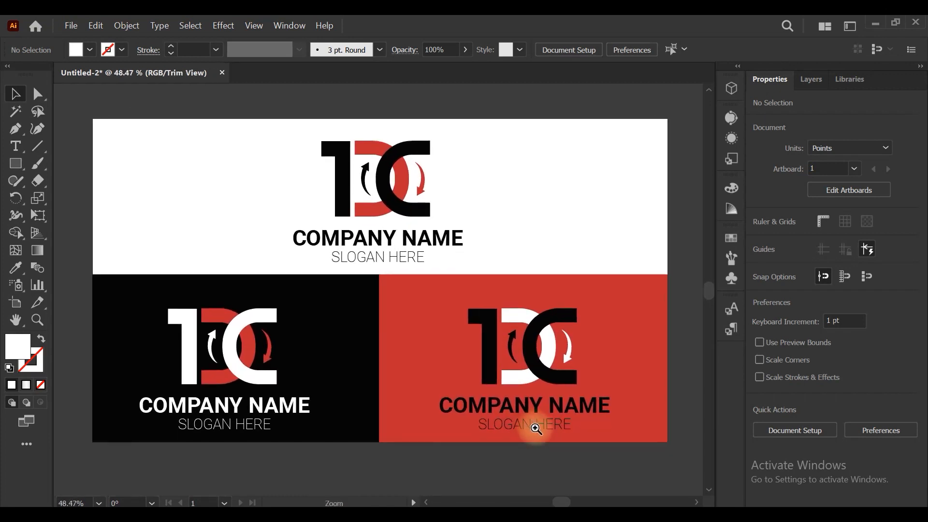
pyautogui.press('space')
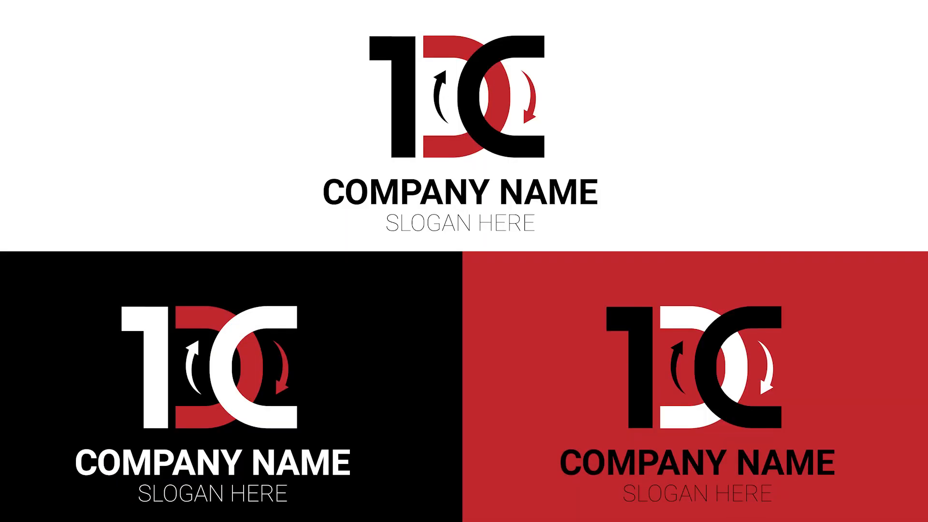